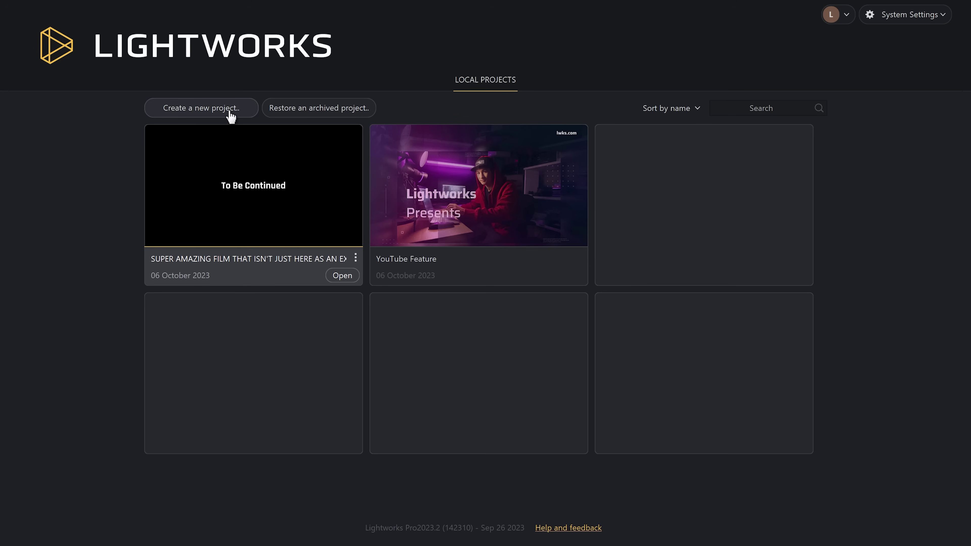
- Start a new project named 'Night Ride 2' and create it
{"action": "left_click", "coordinate": [231, 115]}
{"action": "type", "text": "Night Ride 2"}
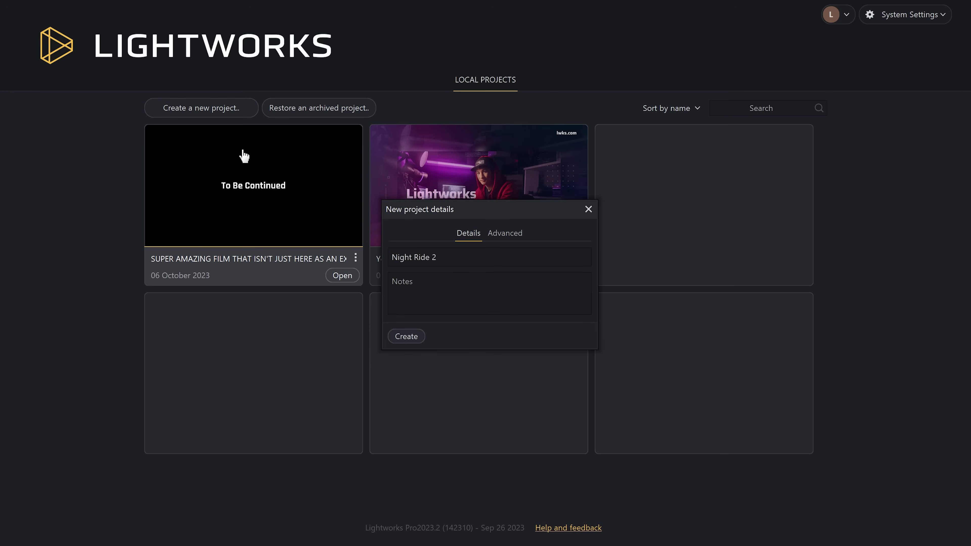
{"action": "left_click", "coordinate": [406, 336]}
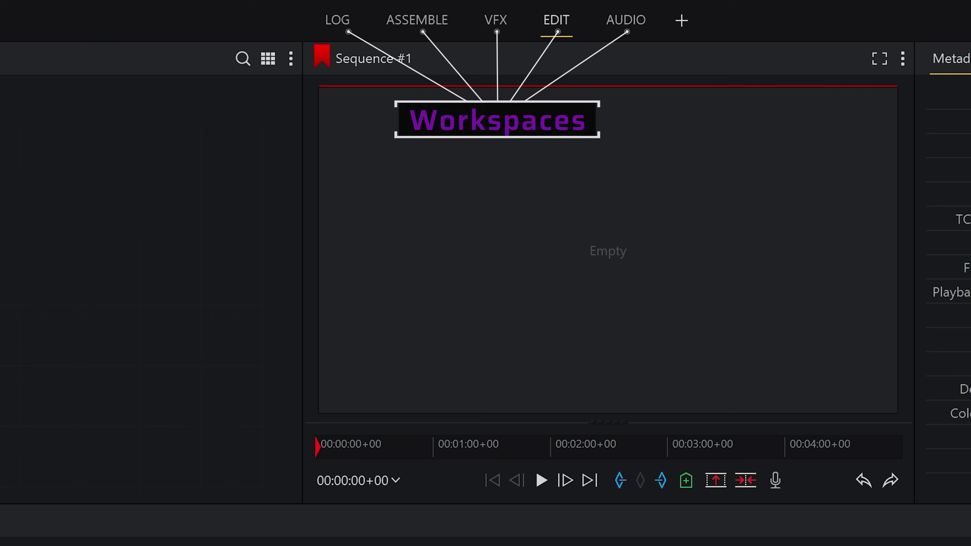
- From the Edit workspace, browse to 23.2 Quickstart Guide > Footage and show it as a thumbnail grid
{"action": "left_click", "coordinate": [557, 20]}
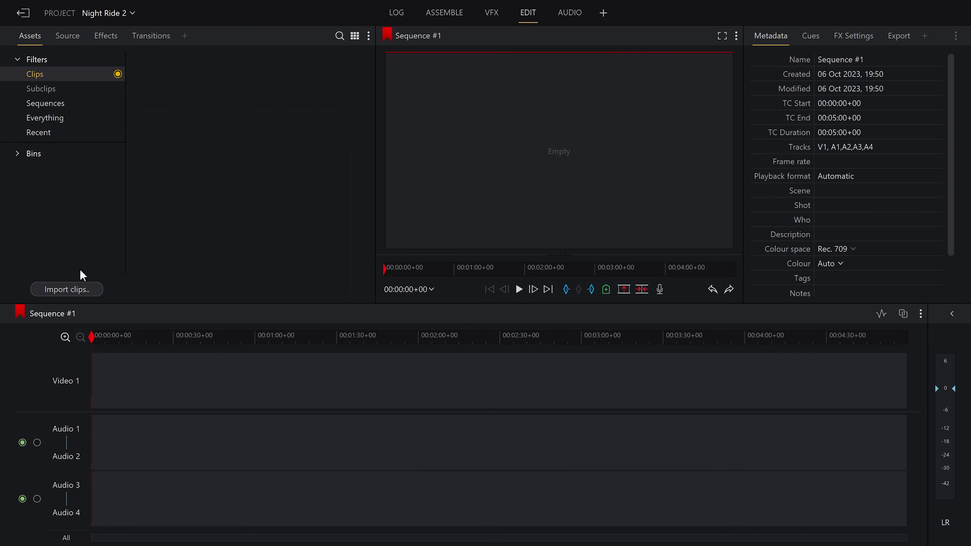
{"action": "left_click", "coordinate": [68, 292]}
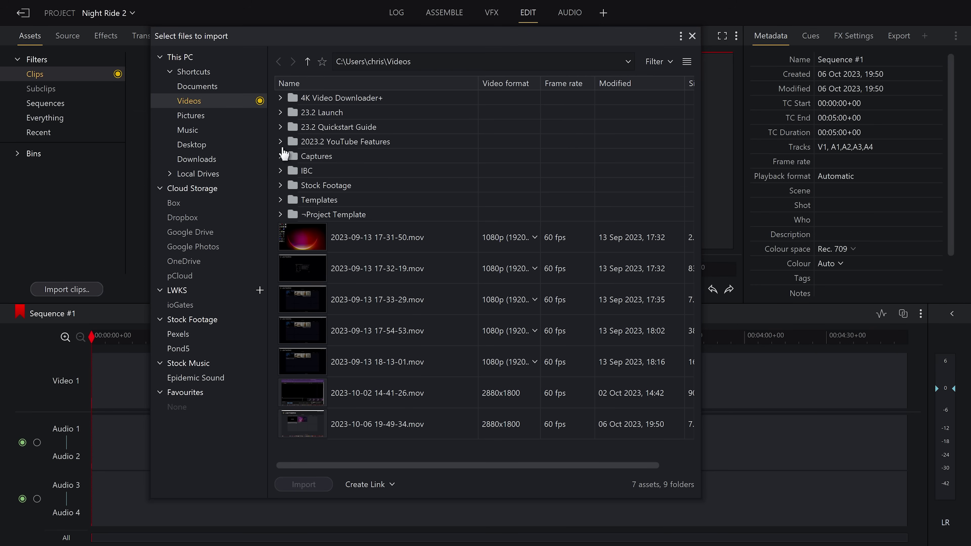
{"action": "left_click", "coordinate": [280, 128]}
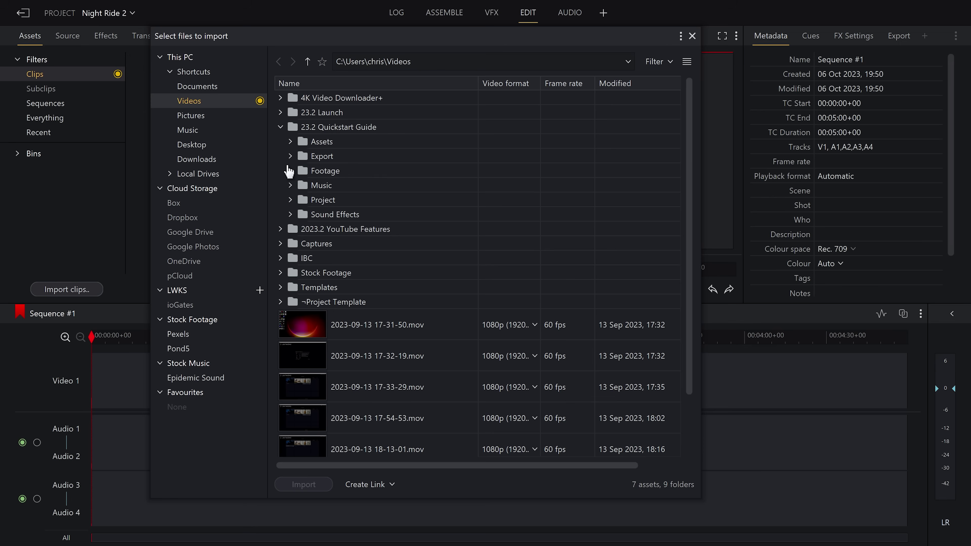
{"action": "left_click", "coordinate": [301, 176]}
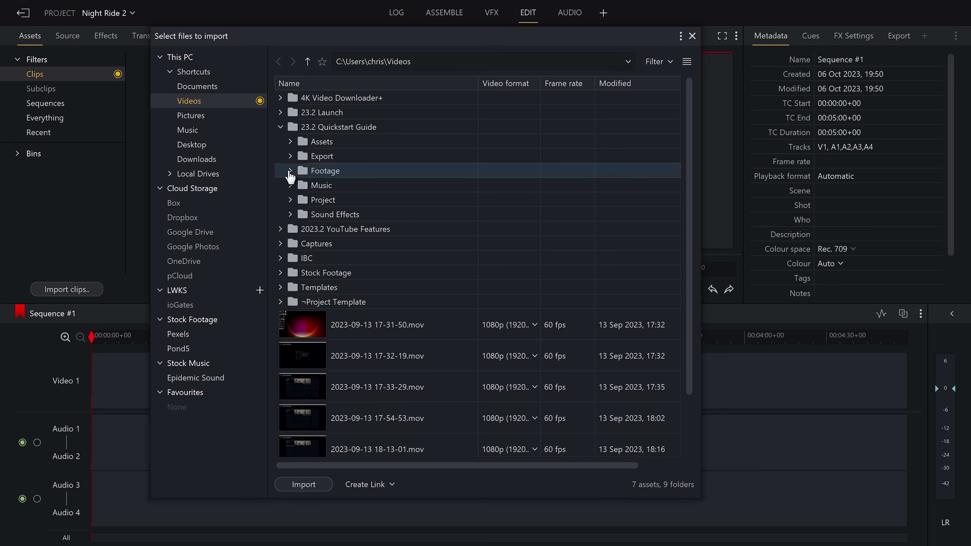
{"action": "left_click", "coordinate": [289, 171]}
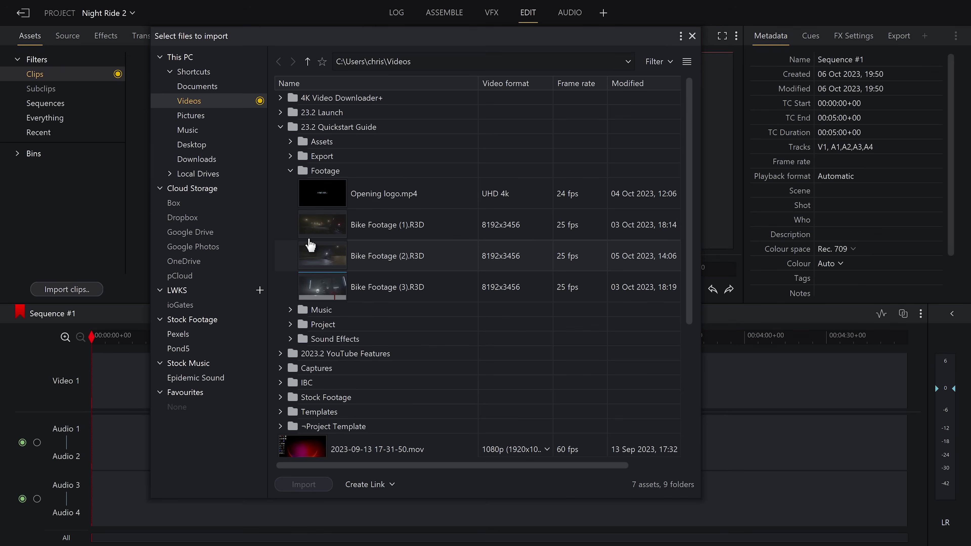
{"action": "mouse_move", "coordinate": [307, 236]}
{"action": "left_click", "coordinate": [687, 62]}
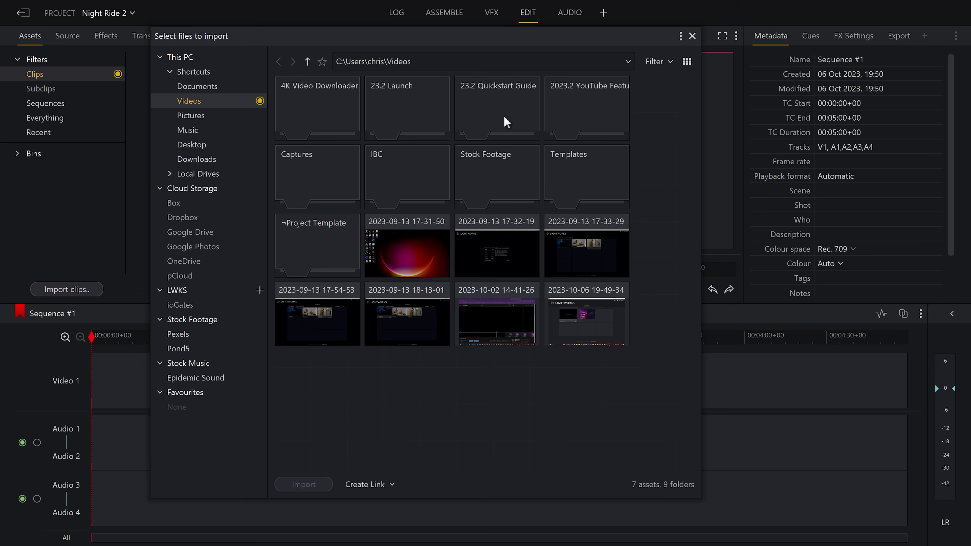
- Select Opening logo and Bike Footage (1), (2) and (3) with Ctrl+A and import them
{"action": "mouse_move", "coordinate": [369, 137]}
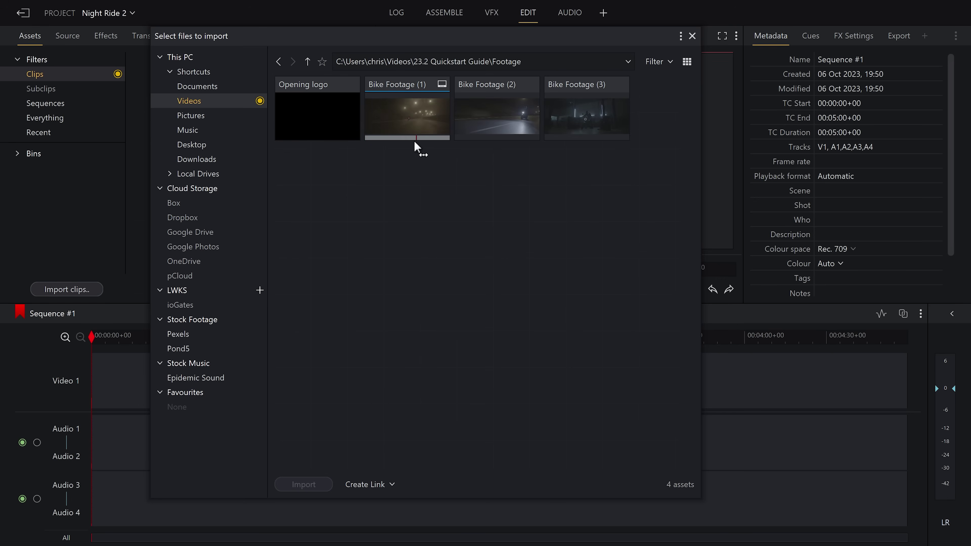
{"action": "left_click", "coordinate": [572, 130]}
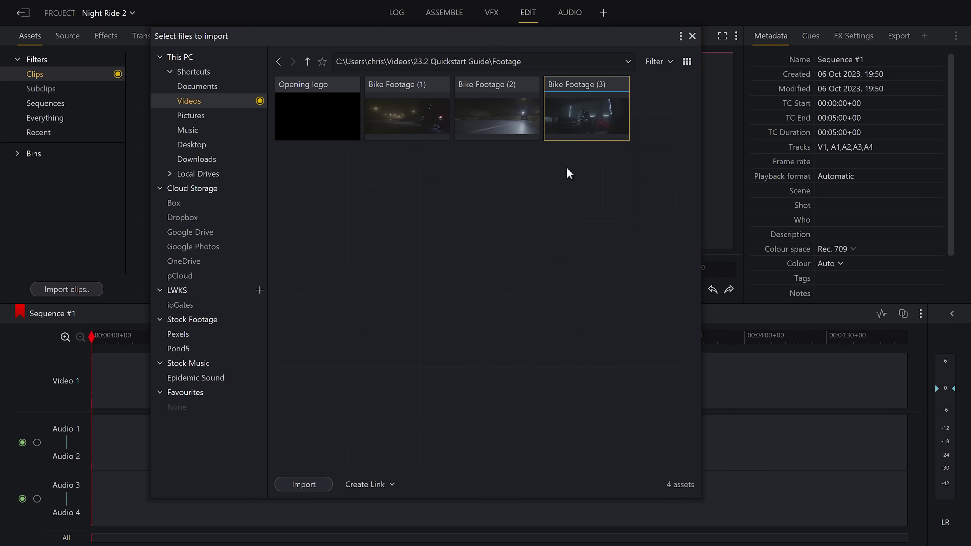
{"action": "left_click", "coordinate": [632, 114]}
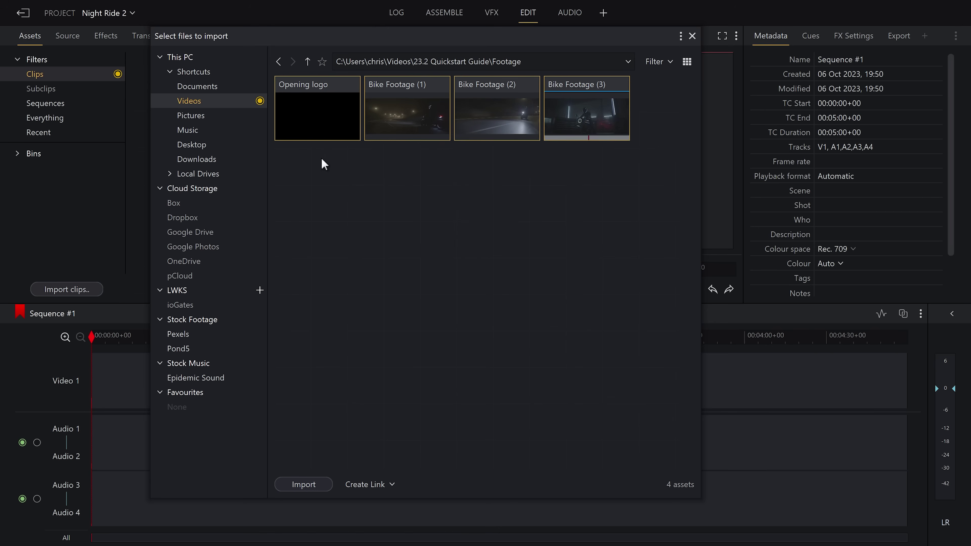
{"action": "left_click", "coordinate": [332, 114], "text": "ctrl"}
{"action": "left_click", "coordinate": [370, 109], "text": "ctrl"}
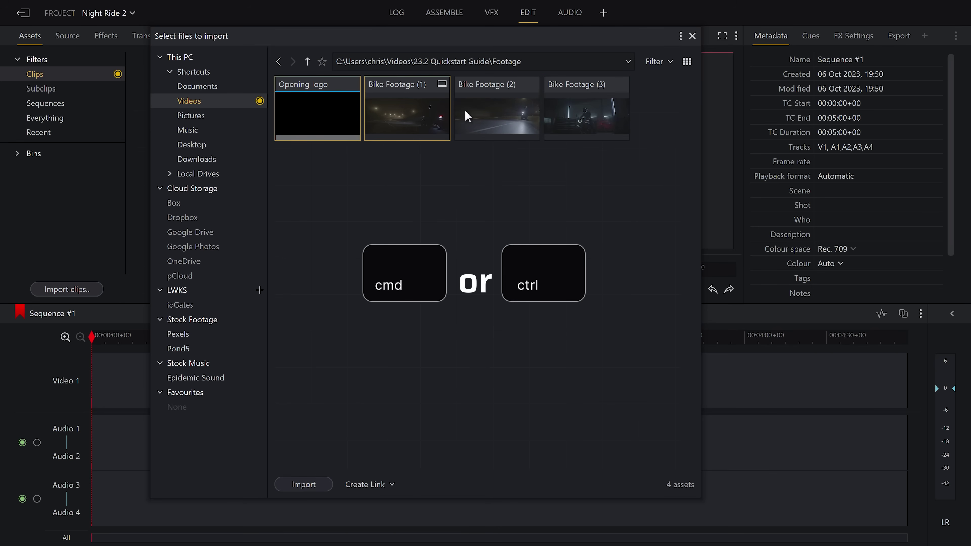
{"action": "left_click", "coordinate": [465, 110], "text": "ctrl"}
{"action": "left_click", "coordinate": [600, 114]}
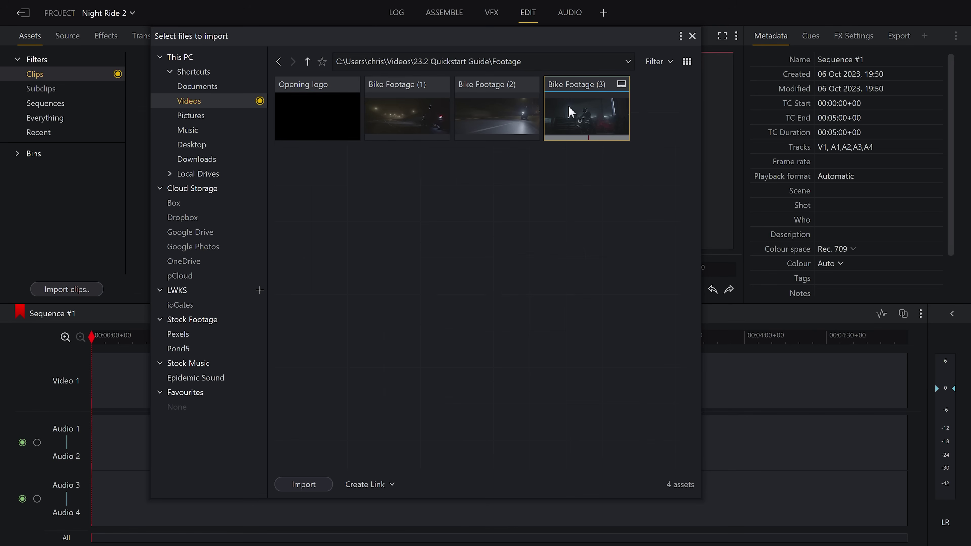
{"action": "key", "text": "ctrl+a"}
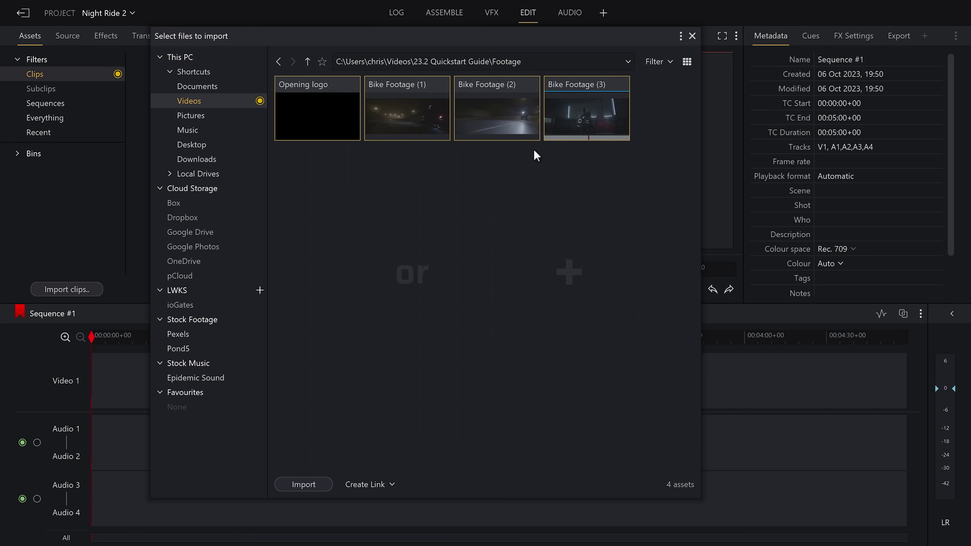
{"action": "left_click", "coordinate": [297, 484]}
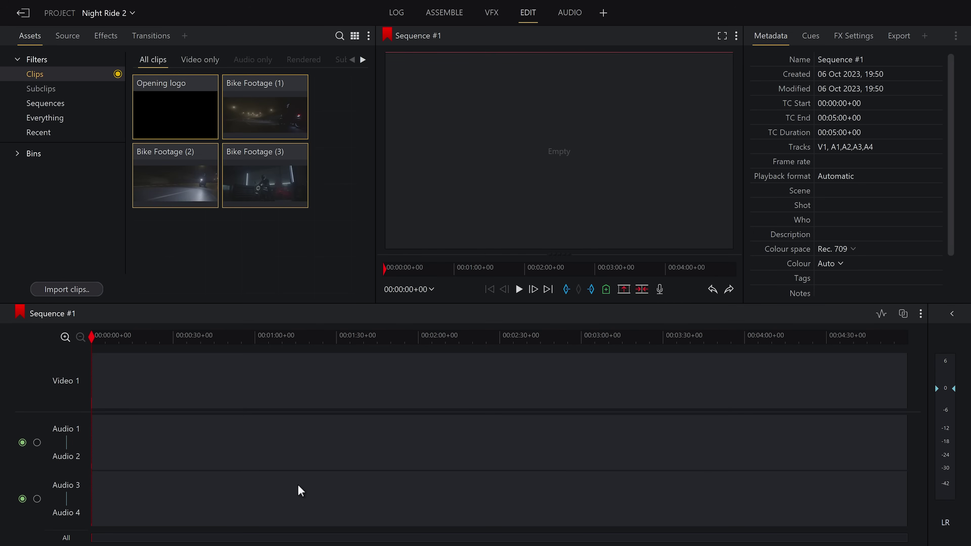
- Import the Dark Drive clip, then the Bike Riding and Bike Starting sounds from Sound Effects
{"action": "left_click", "coordinate": [67, 289]}
{"action": "left_click", "coordinate": [315, 82]}
{"action": "left_click", "coordinate": [303, 481]}
{"action": "left_click", "coordinate": [92, 289]}
{"action": "double_click", "coordinate": [396, 182]}
{"action": "left_click", "coordinate": [303, 483]}
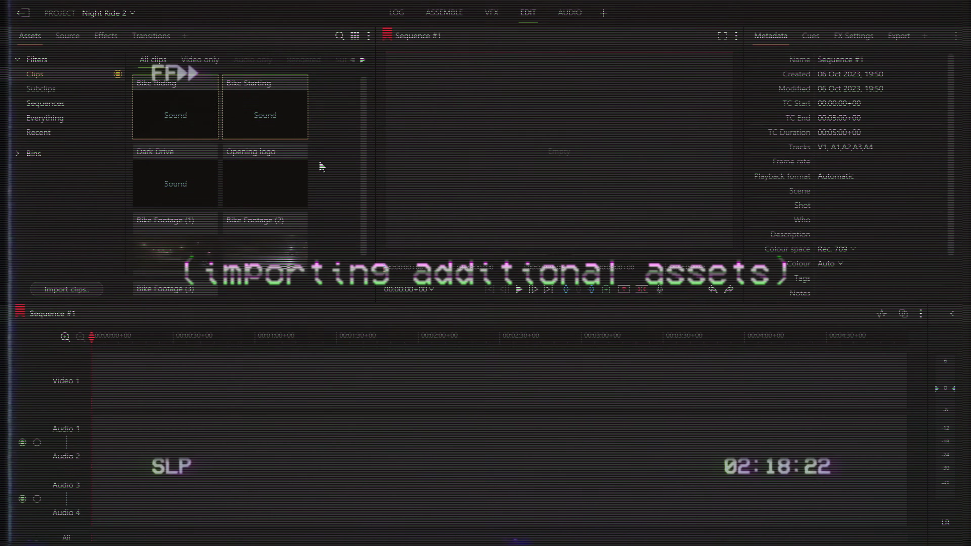
- Toggle the assets between list and thumbnail views and the Video only, Audio only and All clips filters
{"action": "left_click", "coordinate": [355, 36]}
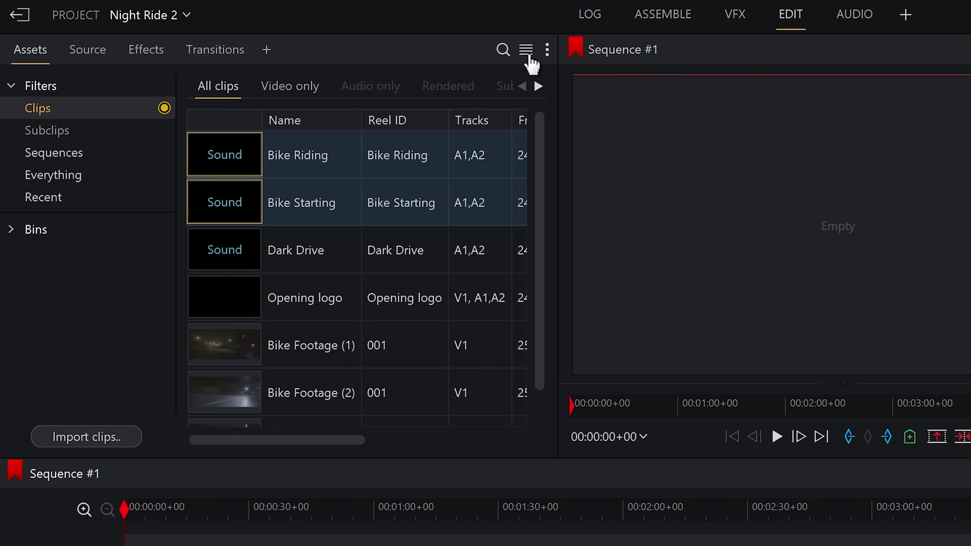
{"action": "left_click", "coordinate": [526, 51]}
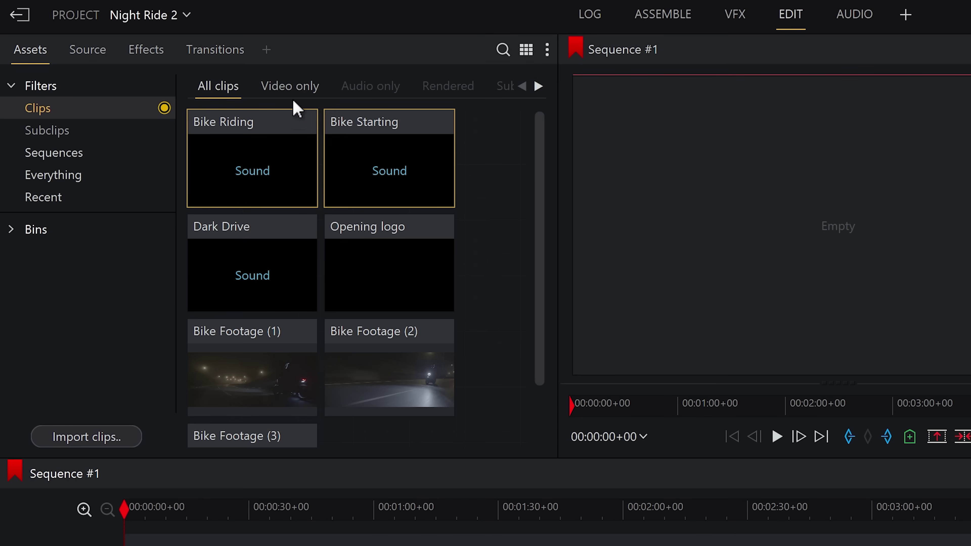
{"action": "left_click", "coordinate": [291, 88]}
{"action": "left_click", "coordinate": [394, 97]}
{"action": "left_click", "coordinate": [283, 95]}
{"action": "left_click", "coordinate": [228, 97]}
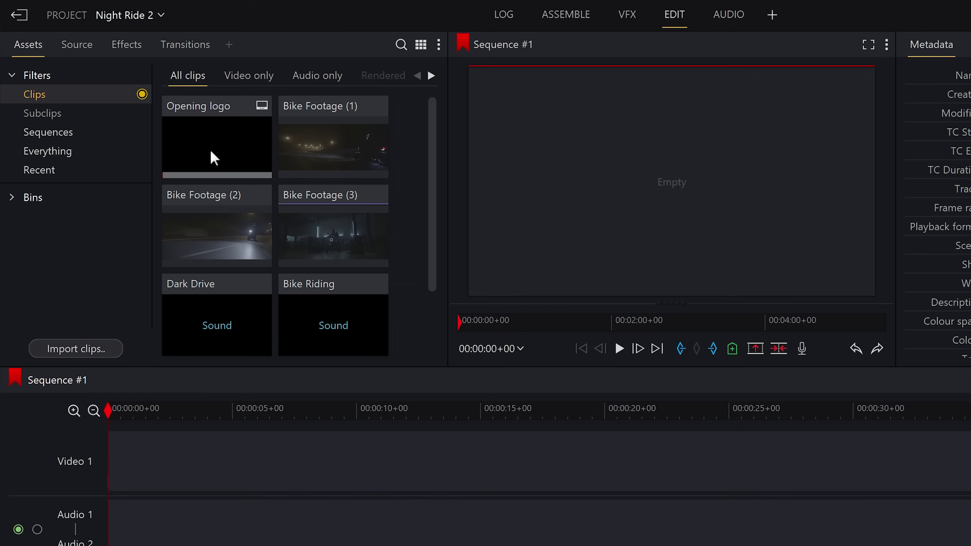
- Preview Opening logo in the Source viewer, drag it to the timeline start, and play the sequence
{"action": "double_click", "coordinate": [214, 157]}
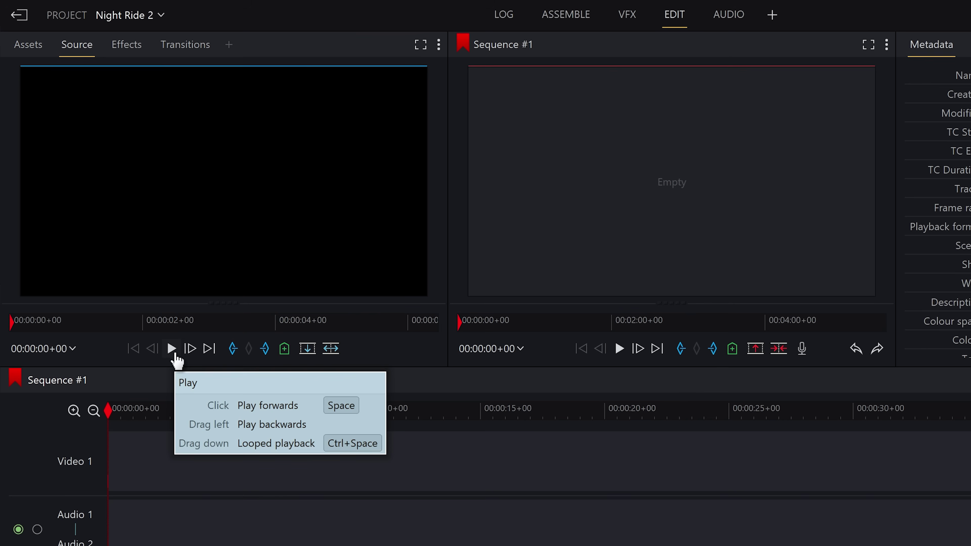
{"action": "left_click", "coordinate": [172, 350]}
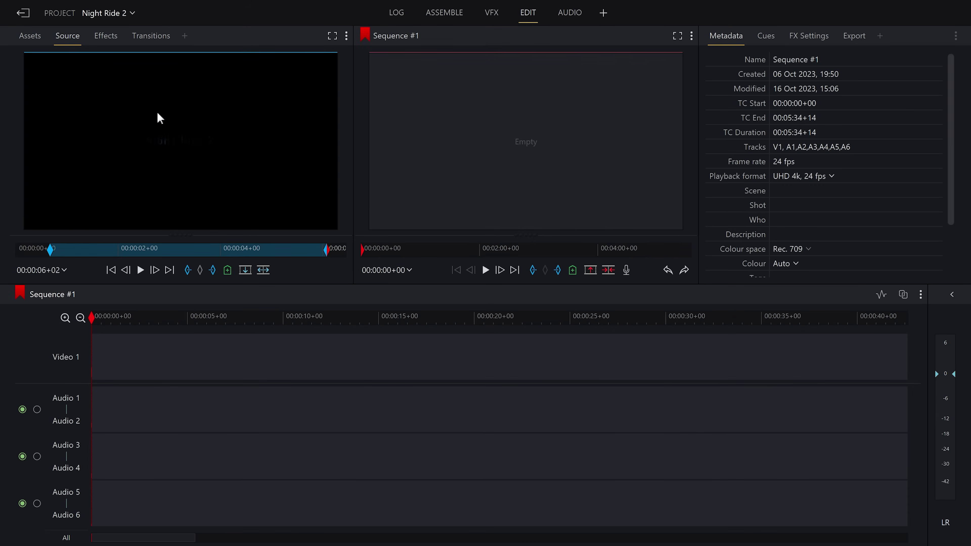
{"action": "left_click_drag", "start_coordinate": [158, 115], "coordinate": [93, 367]}
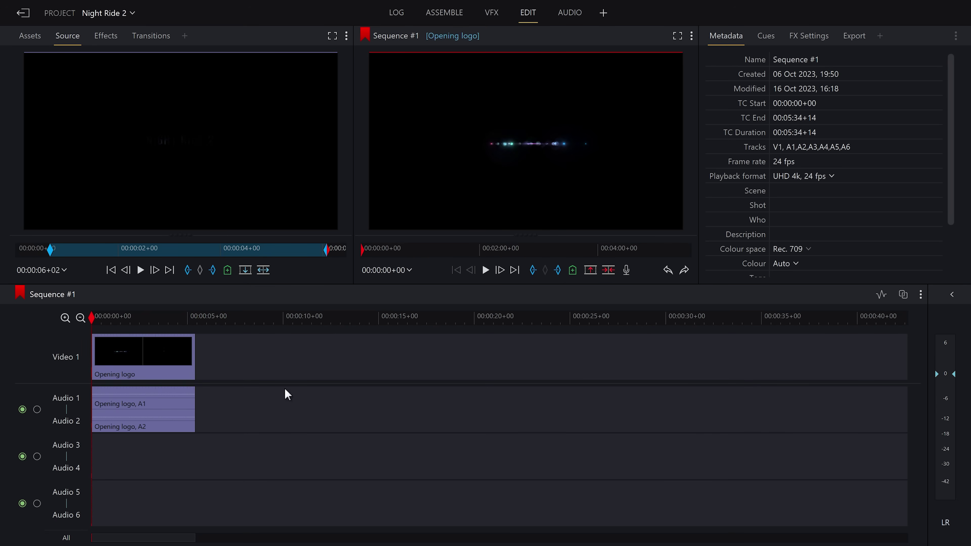
{"action": "left_click", "coordinate": [485, 270]}
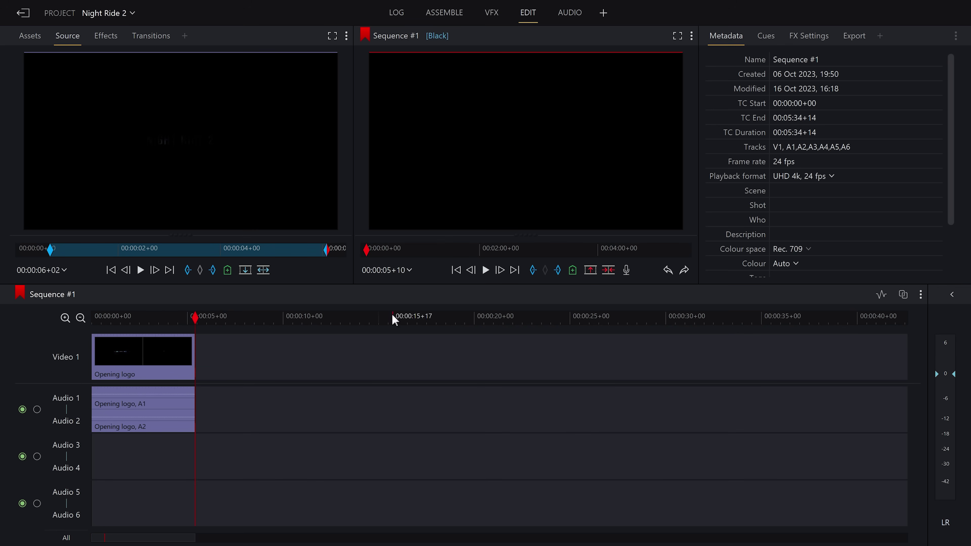
- Preview Bike Footage (3) and add it to Video 1 at 00:00:04+07
{"action": "left_click", "coordinate": [30, 36]}
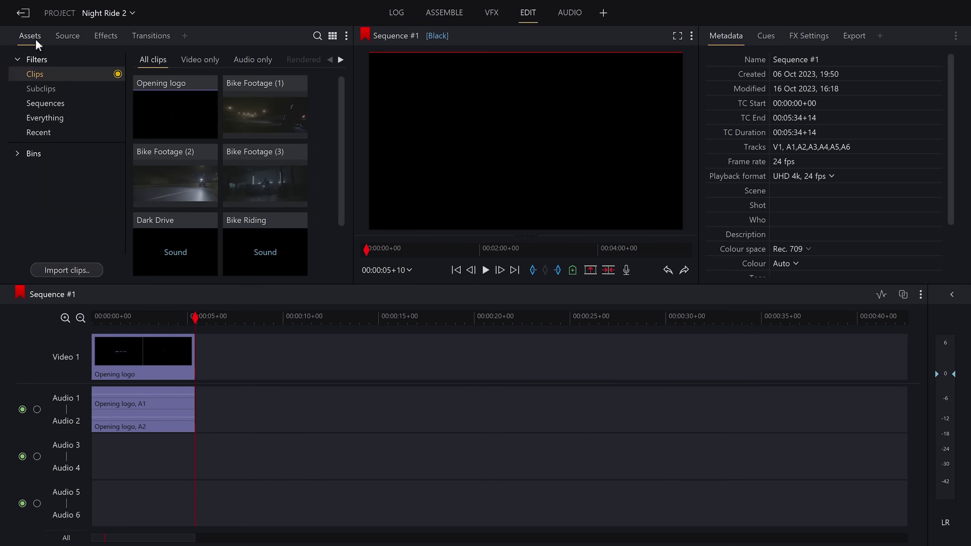
{"action": "double_click", "coordinate": [255, 186]}
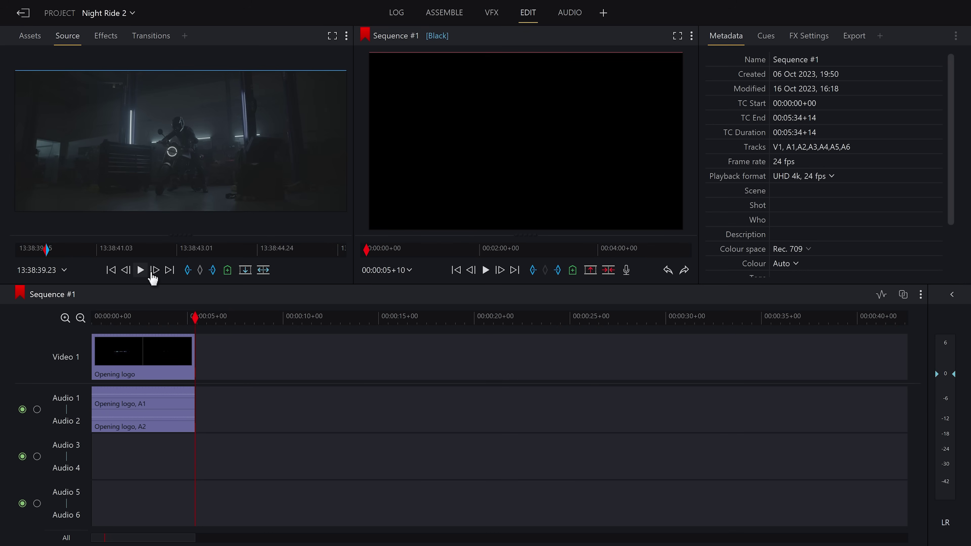
{"action": "left_click", "coordinate": [142, 271]}
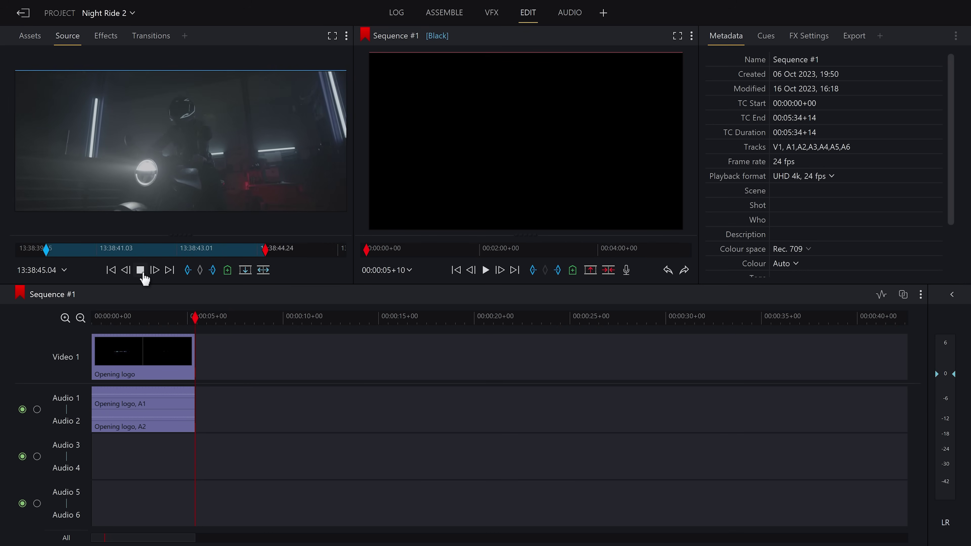
{"action": "left_click", "coordinate": [140, 270]}
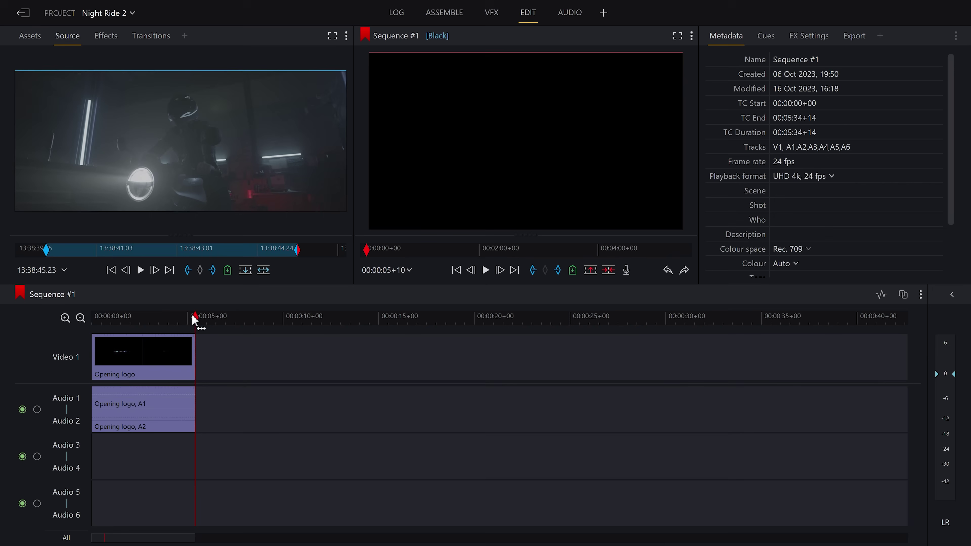
{"action": "left_click_drag", "start_coordinate": [250, 335], "coordinate": [155, 319]}
{"action": "left_click", "coordinate": [245, 270]}
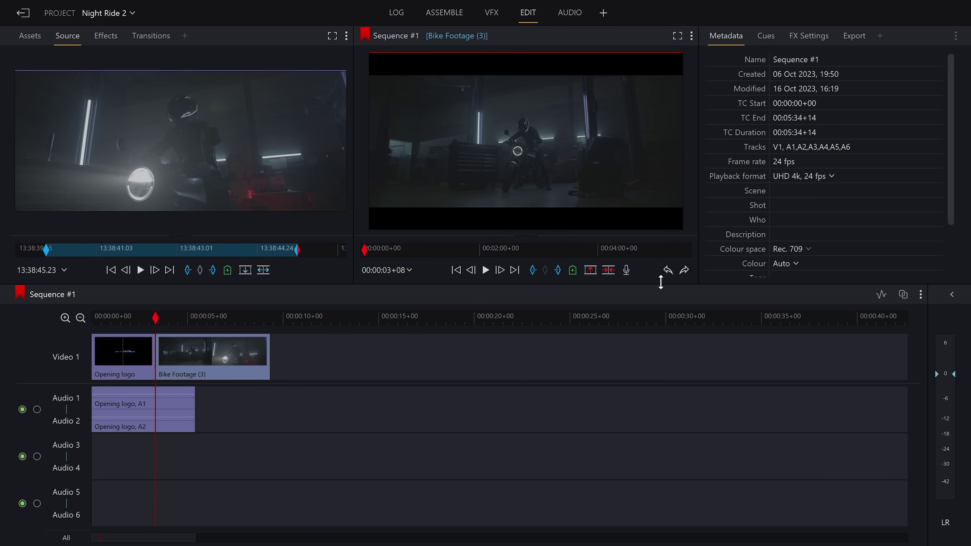
- Try inserting Bike Footage (3) to split the logo, then undo it and park the playhead at the logo's end
{"action": "left_click", "coordinate": [668, 270]}
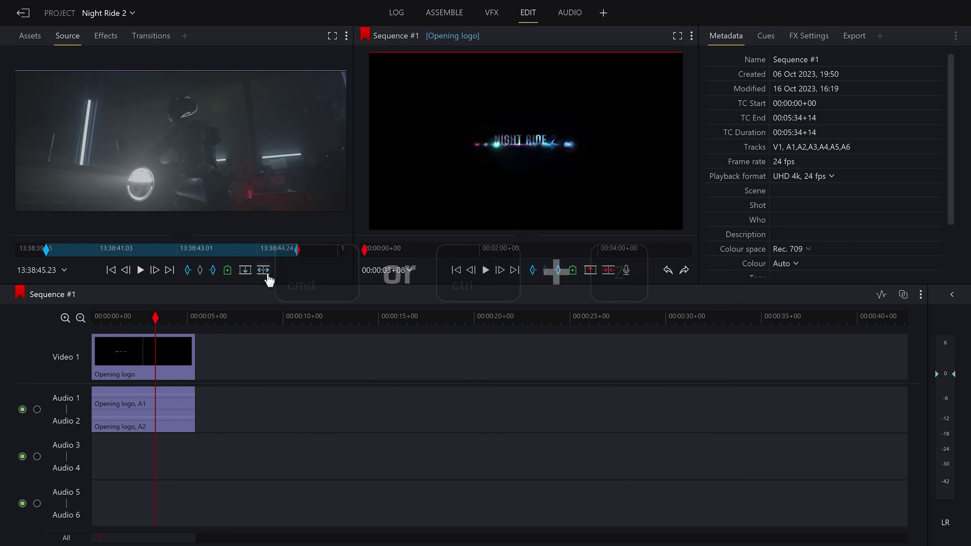
{"action": "left_click", "coordinate": [308, 325]}
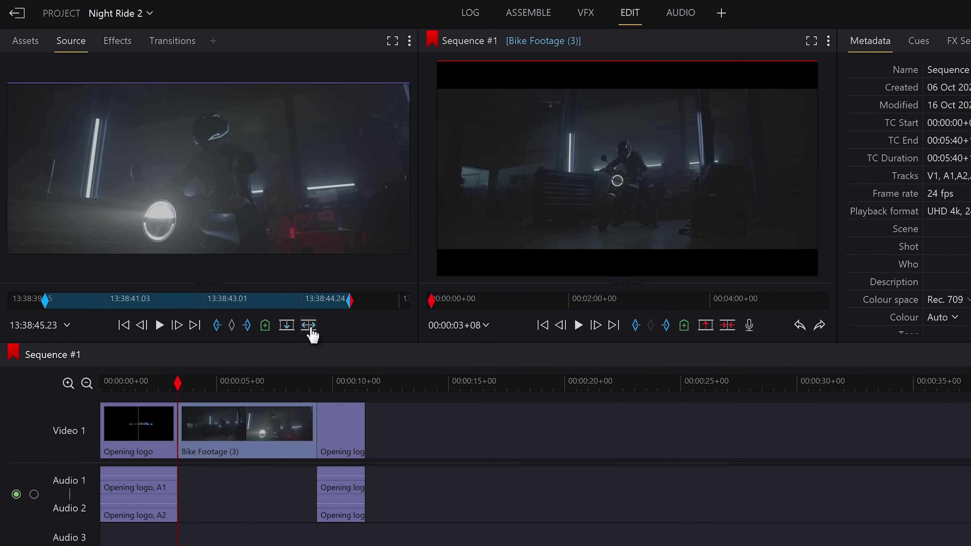
{"action": "left_click", "coordinate": [152, 436]}
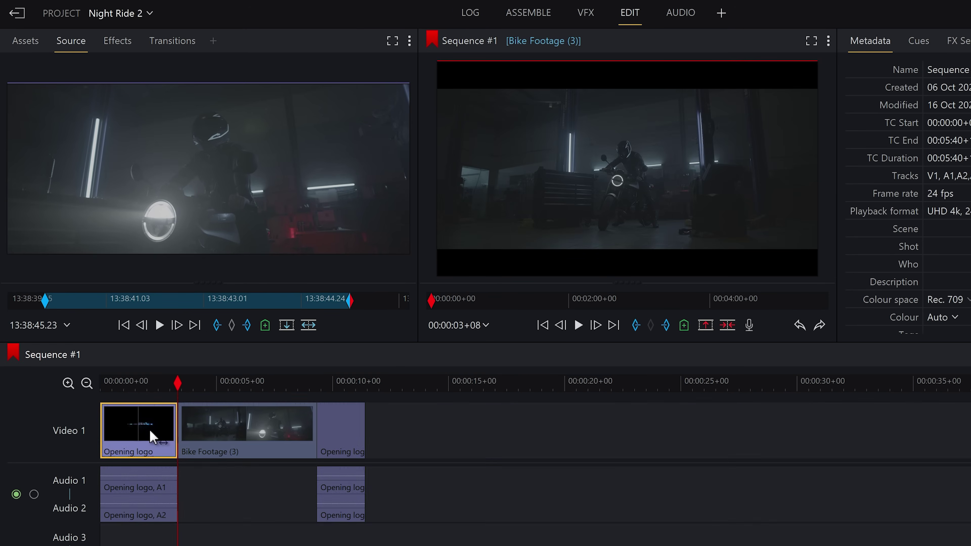
{"action": "left_click", "coordinate": [353, 434]}
{"action": "left_click", "coordinate": [258, 435]}
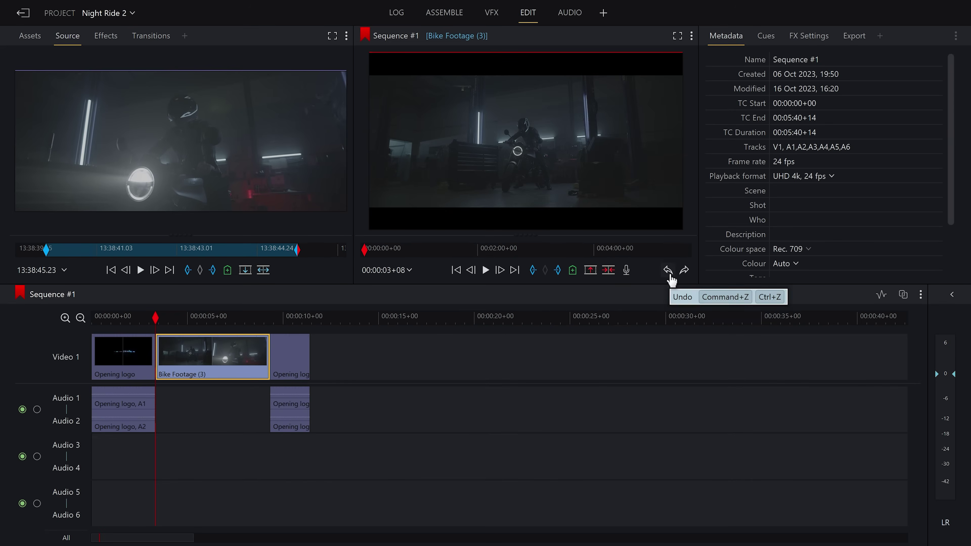
{"action": "left_click", "coordinate": [667, 270]}
{"action": "left_click_drag", "start_coordinate": [172, 321], "coordinate": [192, 321]}
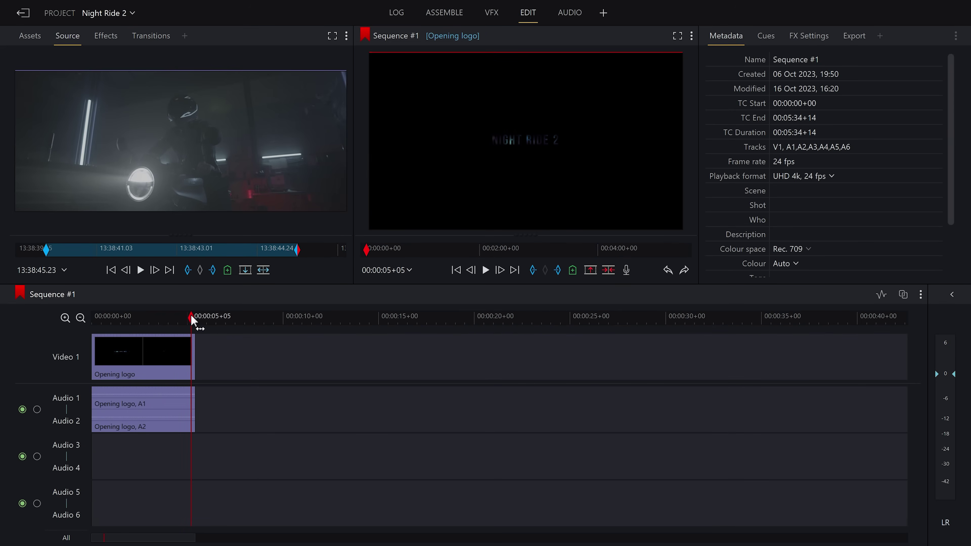
- Overwrite Bike Footage (3) after the logo, then add an In/Out-marked section of Bike Footage (2) at the end
{"action": "left_click", "coordinate": [245, 272]}
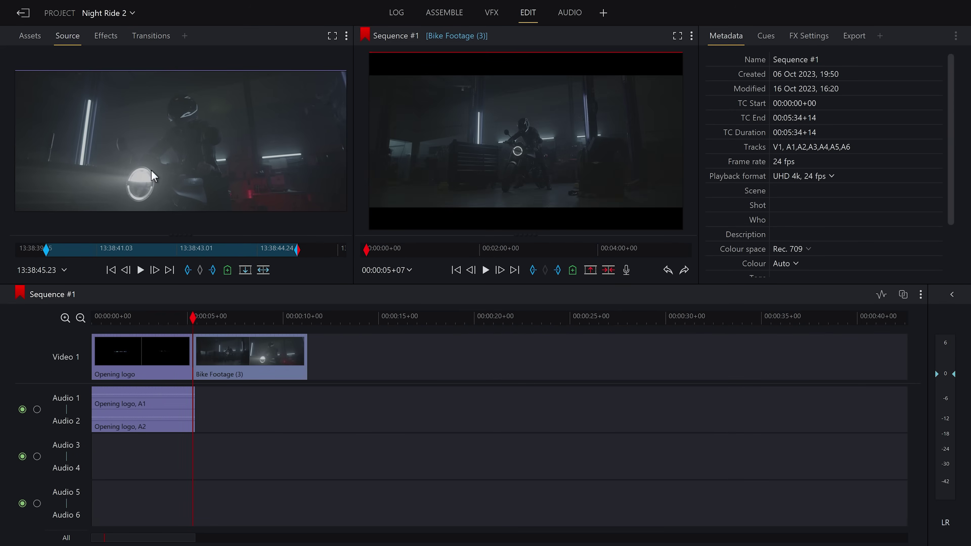
{"action": "left_click", "coordinate": [35, 40]}
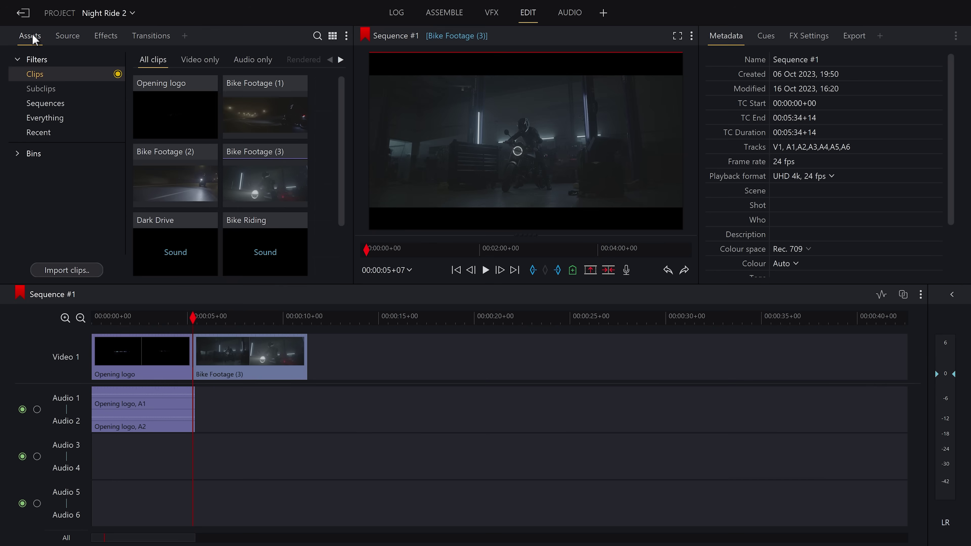
{"action": "double_click", "coordinate": [180, 183]}
{"action": "key", "text": "End"}
{"action": "key", "text": "space"}
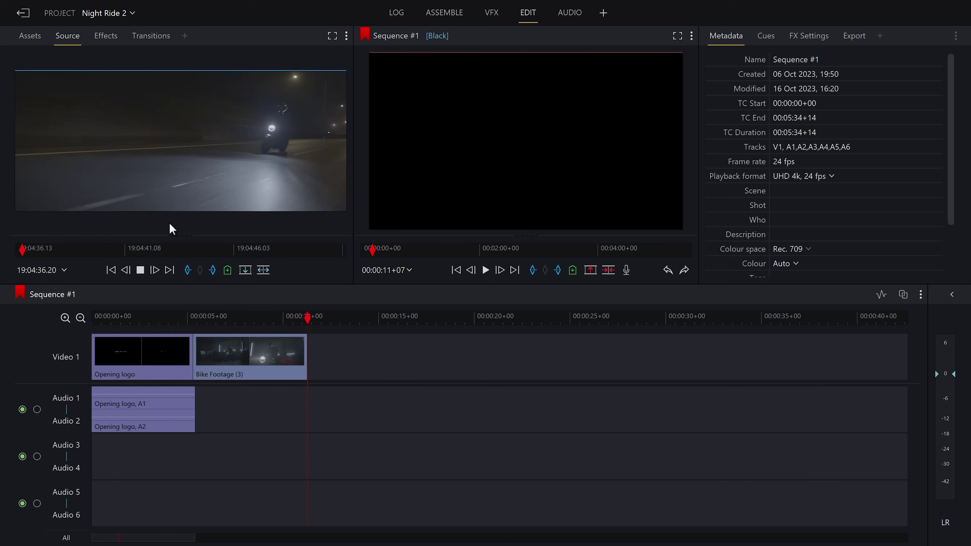
{"action": "key", "text": "i"}
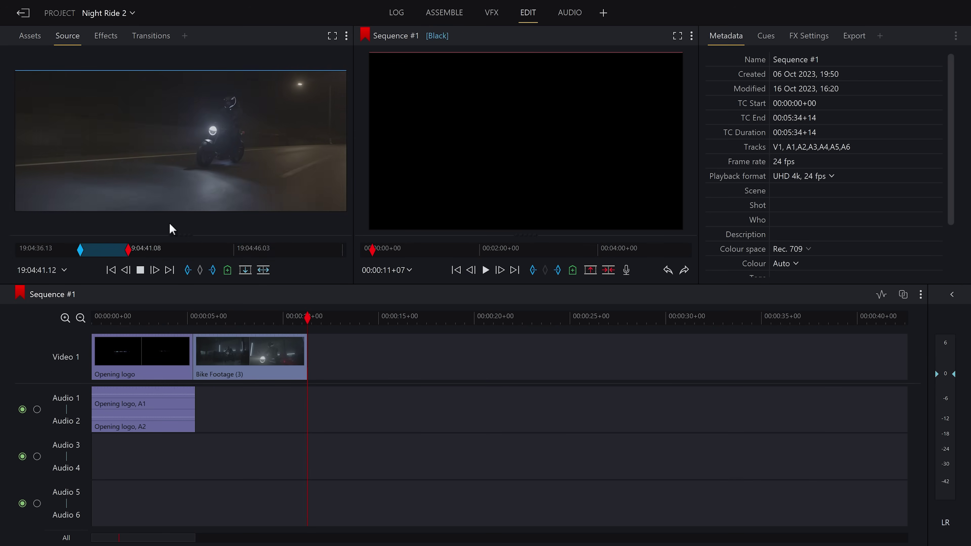
{"action": "key", "text": "o"}
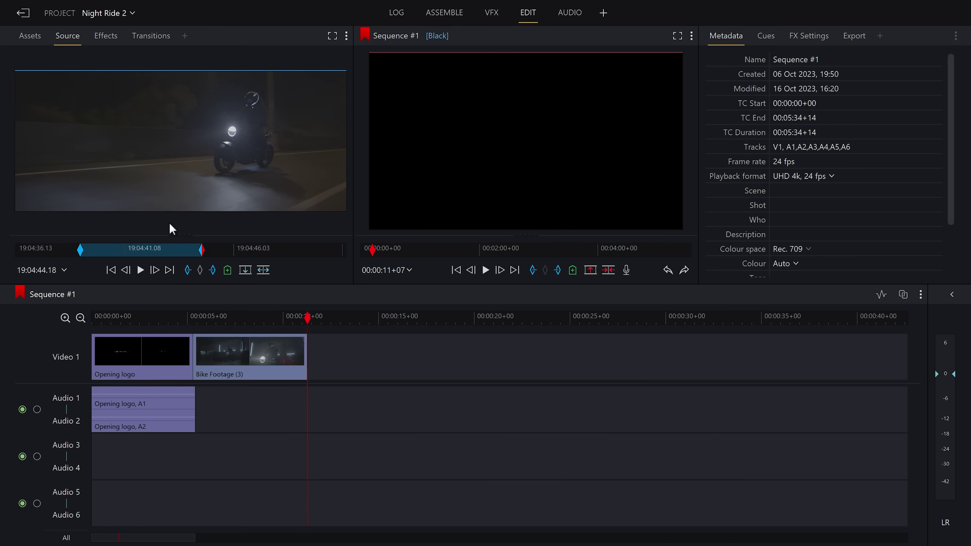
{"action": "key", "text": "v"}
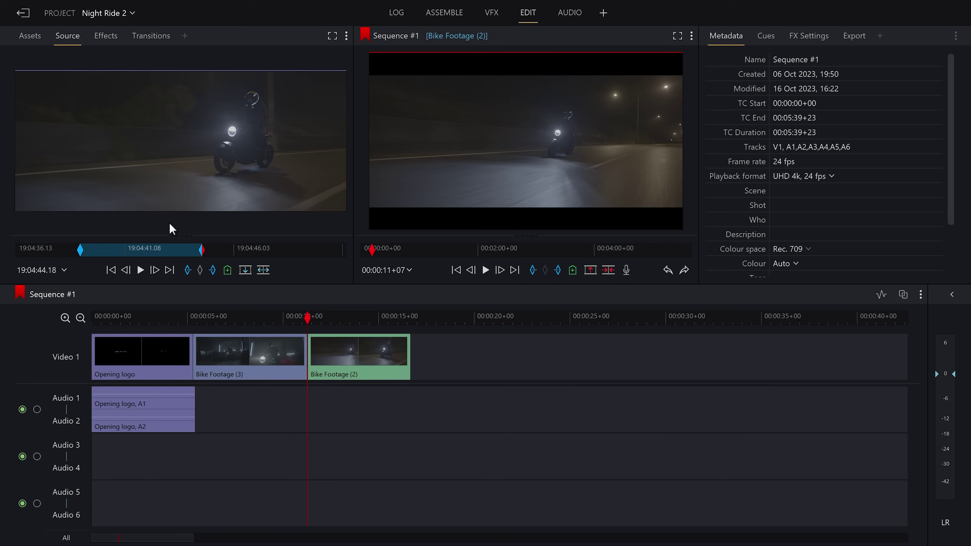
- Drag Bike Footage (1) onto Video 1 after Bike Footage (2) and trim its tail and head inward
{"action": "left_click", "coordinate": [30, 38]}
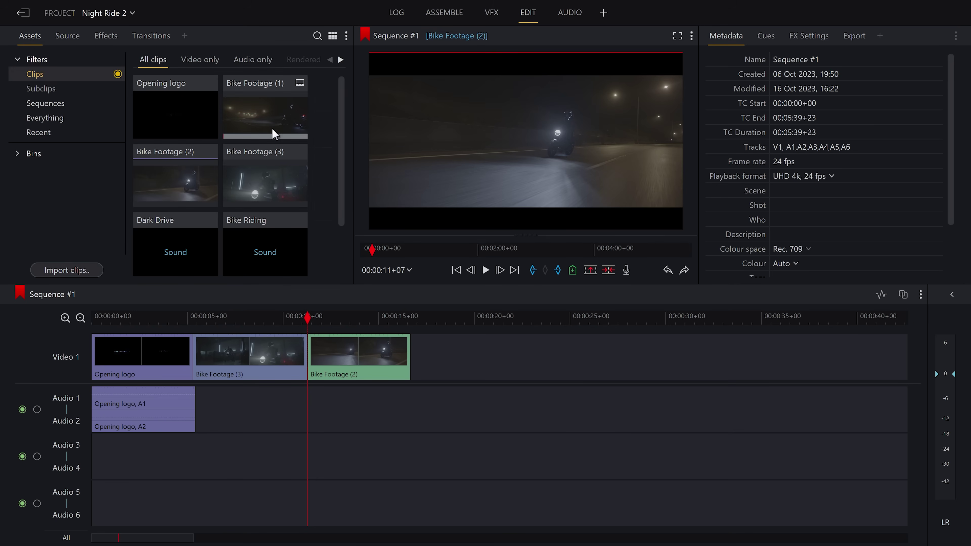
{"action": "left_click_drag", "start_coordinate": [266, 112], "coordinate": [430, 328]}
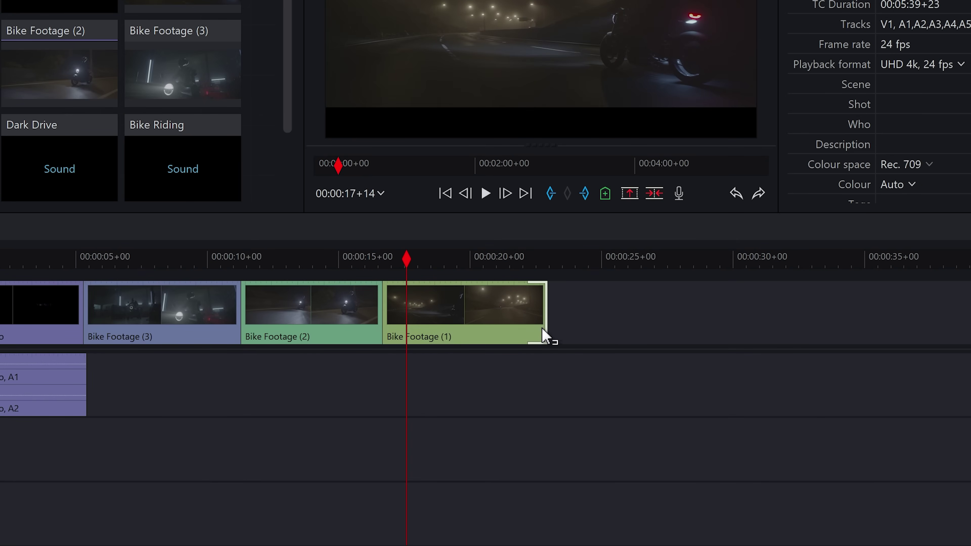
{"action": "left_click", "coordinate": [543, 329]}
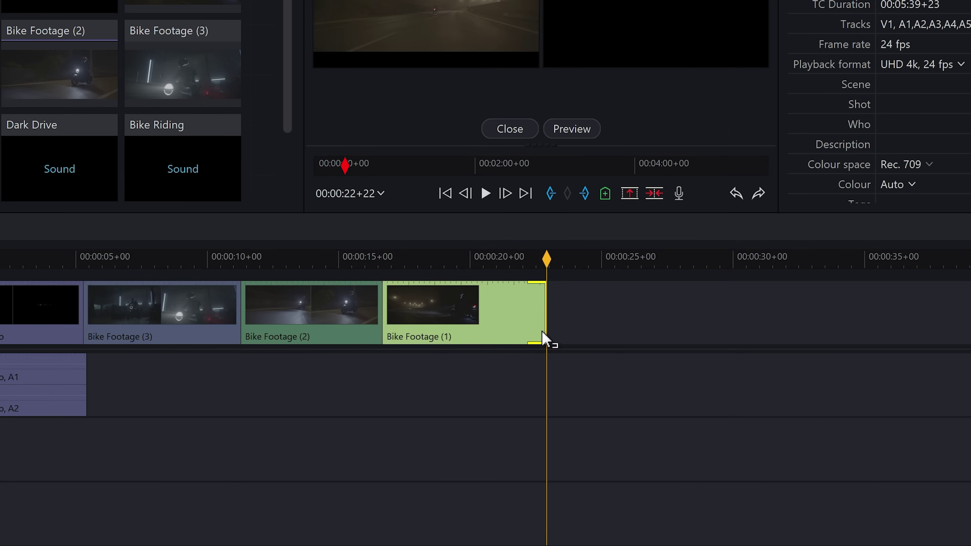
{"action": "left_click_drag", "start_coordinate": [544, 332], "coordinate": [567, 326]}
{"action": "left_click_drag", "start_coordinate": [392, 328], "coordinate": [597, 331]}
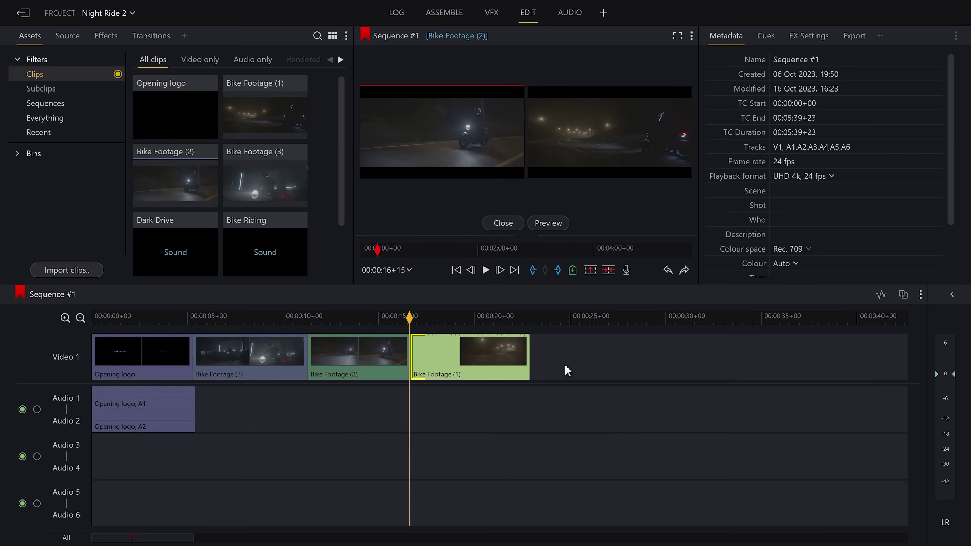
{"action": "mouse_move", "coordinate": [567, 371]}
{"action": "left_mouse_down"}
{"action": "mouse_move", "coordinate": [594, 371]}
{"action": "mouse_move", "coordinate": [566, 377]}
{"action": "mouse_move", "coordinate": [581, 375]}
{"action": "left_mouse_up"}
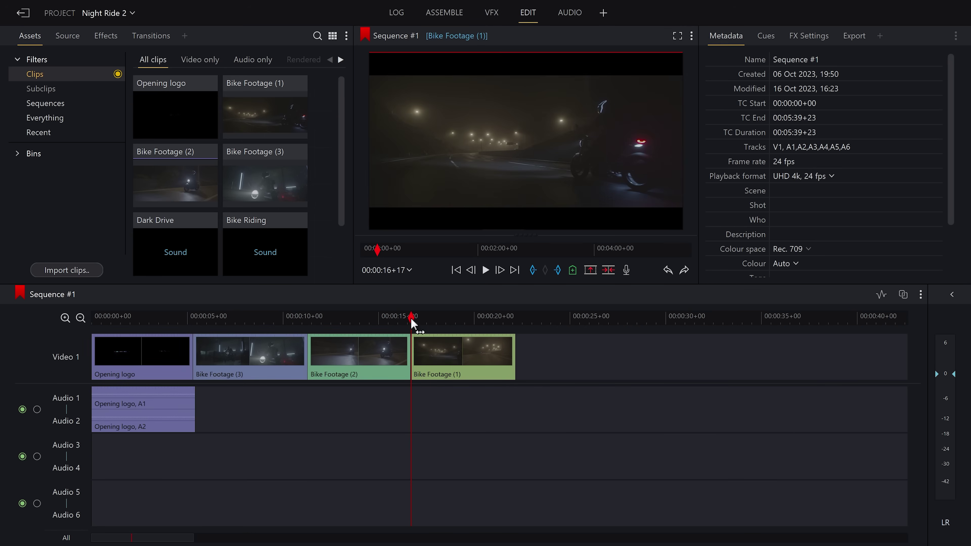
- Split Bike Footage (1) at 00:00:19+08 and delete the piece after the cut
{"action": "left_click_drag", "start_coordinate": [411, 323], "coordinate": [460, 322]}
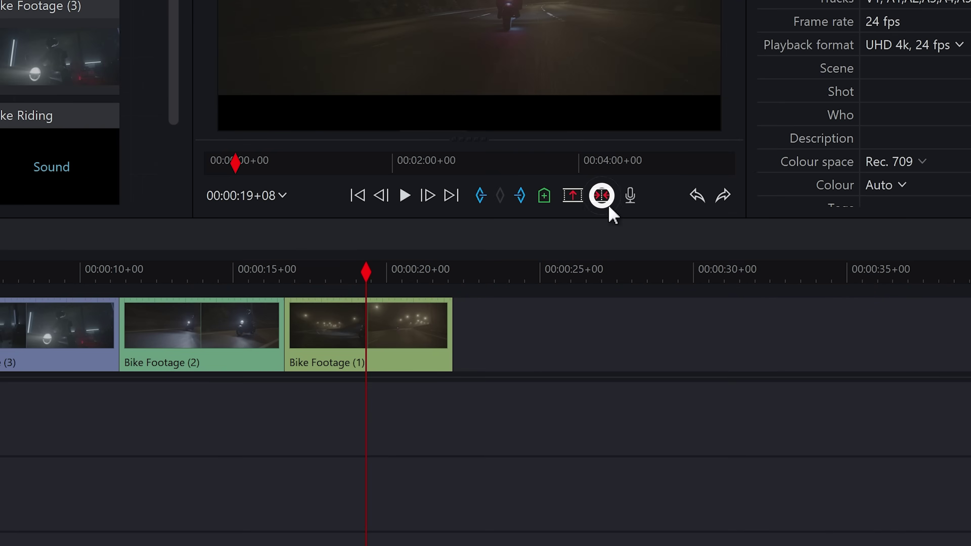
{"action": "left_click", "coordinate": [607, 210]}
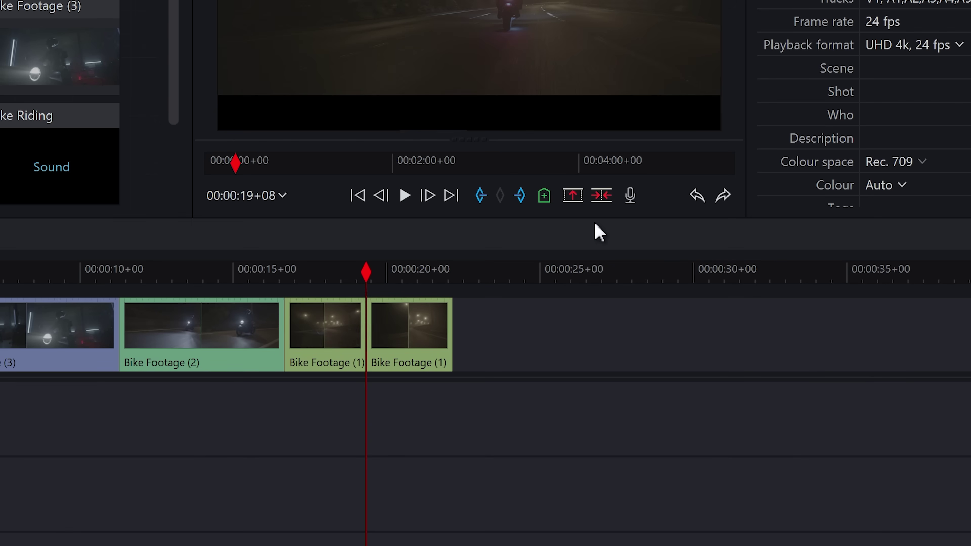
{"action": "key", "text": "c"}
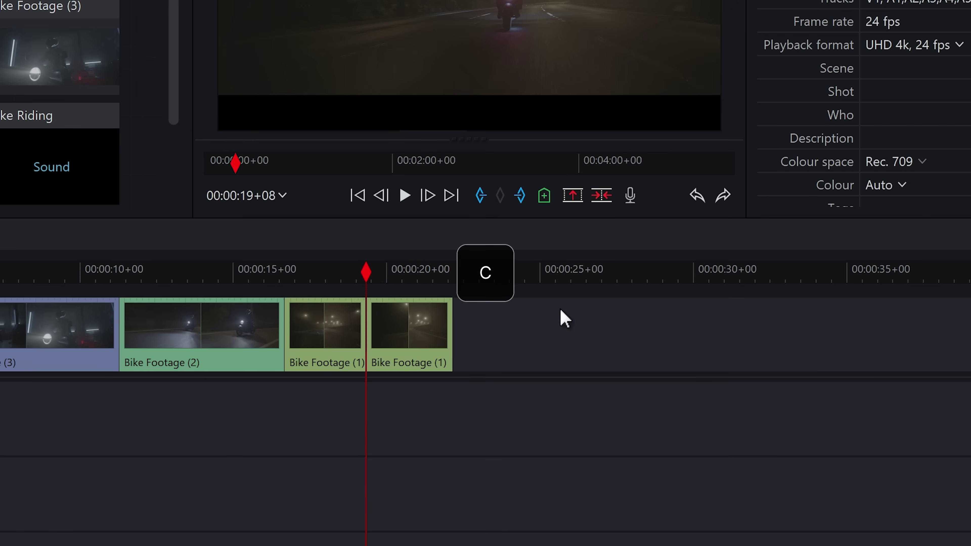
{"action": "left_click", "coordinate": [417, 336]}
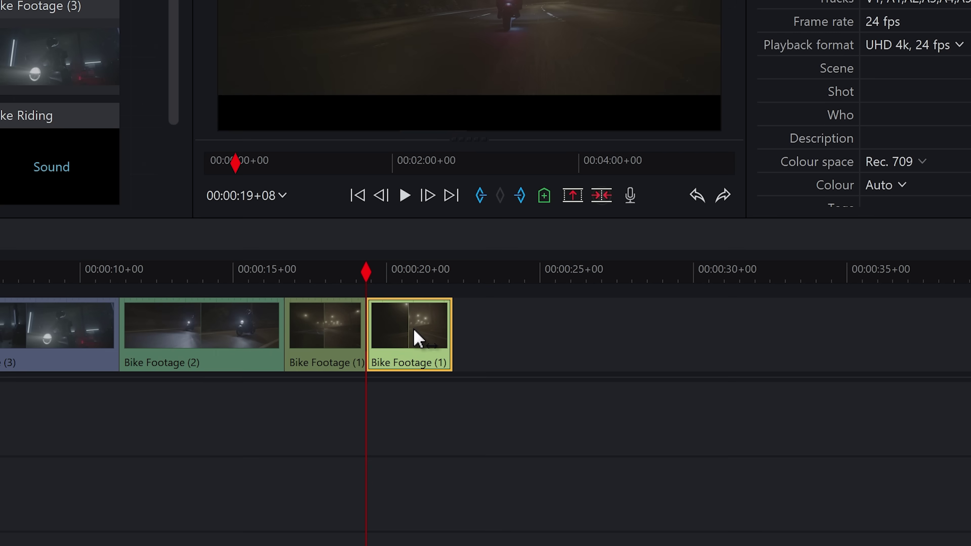
{"action": "key", "text": "Delete"}
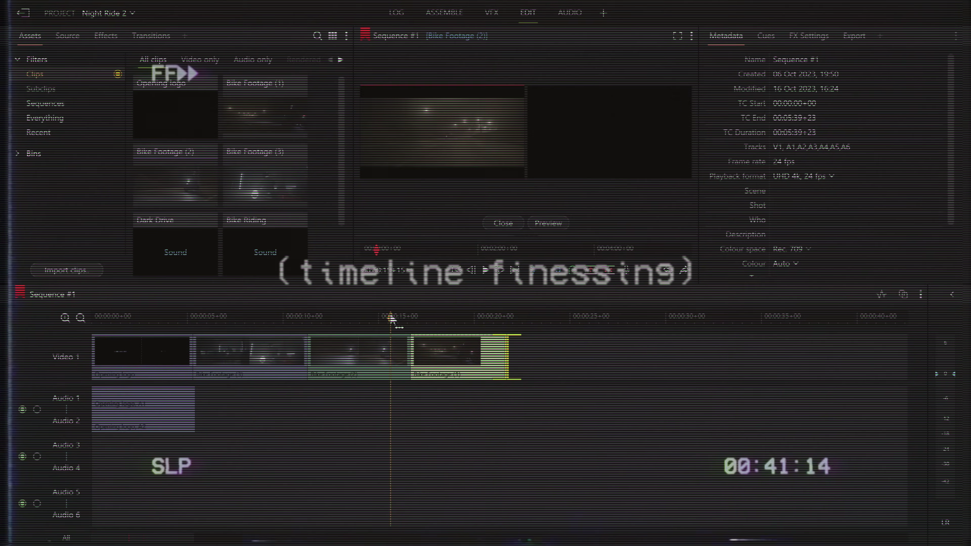
- Scrub through the cuts and roll the Bike Footage (2)/(1) edit point slightly later
{"action": "left_click_drag", "start_coordinate": [392, 319], "coordinate": [303, 319]}
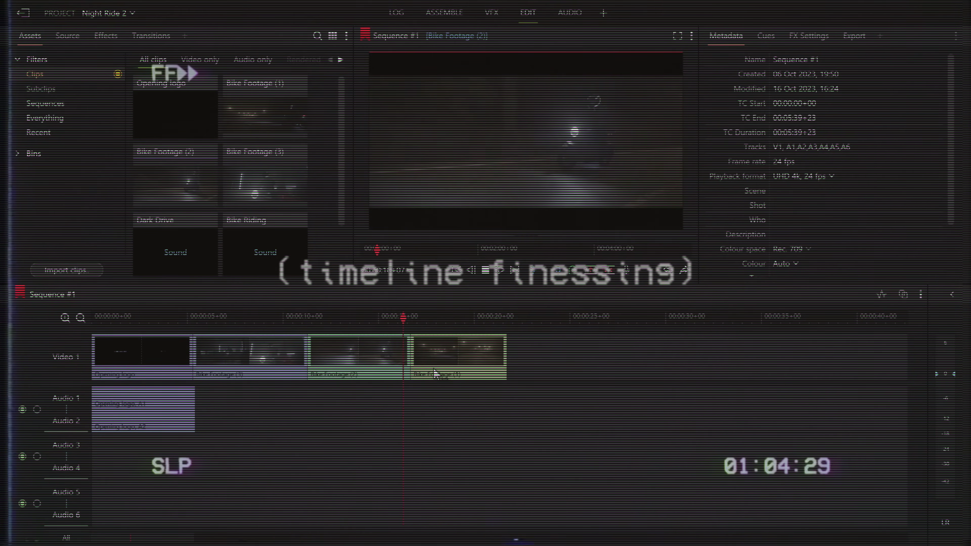
{"action": "mouse_move", "coordinate": [399, 358]}
{"action": "left_mouse_down"}
{"action": "mouse_move", "coordinate": [415, 358]}
{"action": "mouse_move", "coordinate": [400, 358]}
{"action": "left_mouse_up"}
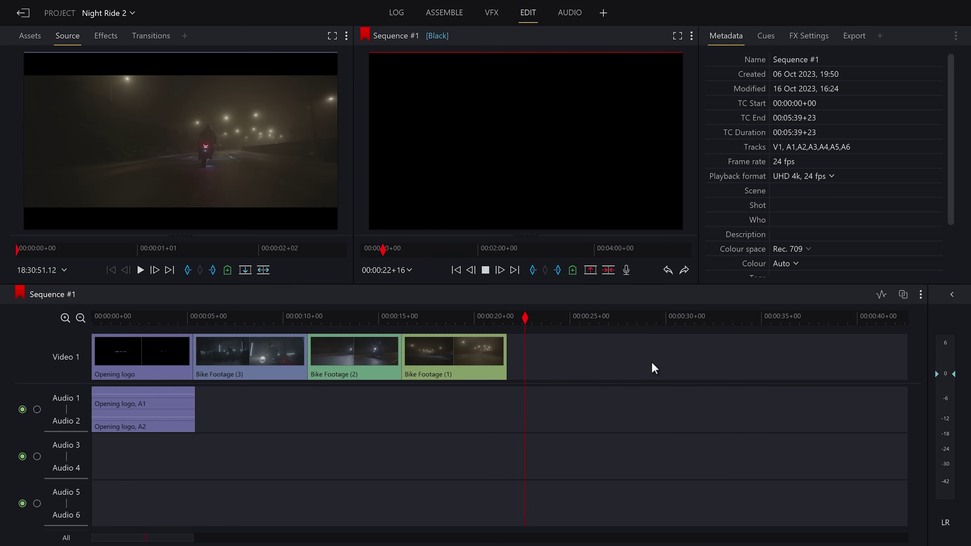
- Stop playback of the roughly 23-second Sequence #1 with Space
{"action": "key", "text": "space"}
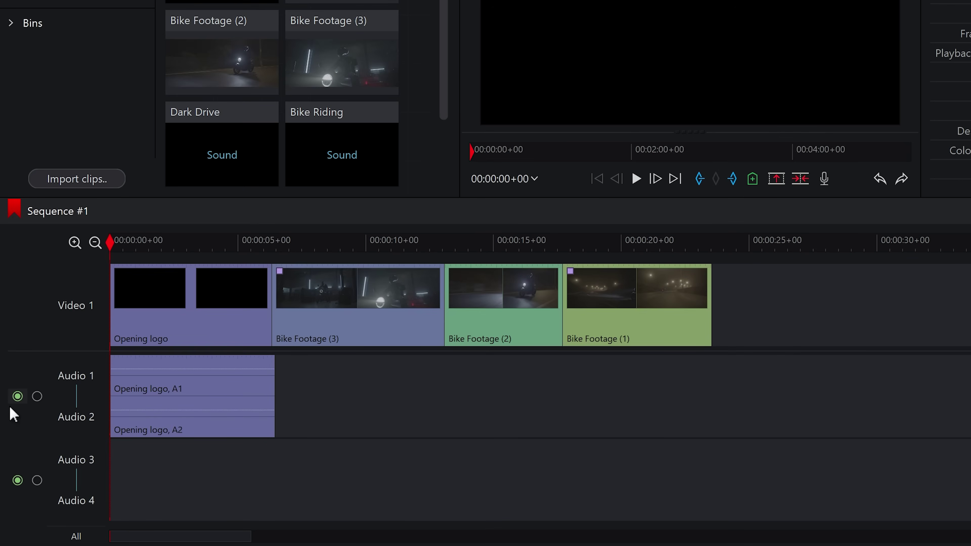
- Add two audio tracks as a stereo pair, Audio 5 and Audio 6, through the Add Tracks dialog
{"action": "right_click", "coordinate": [21, 512]}
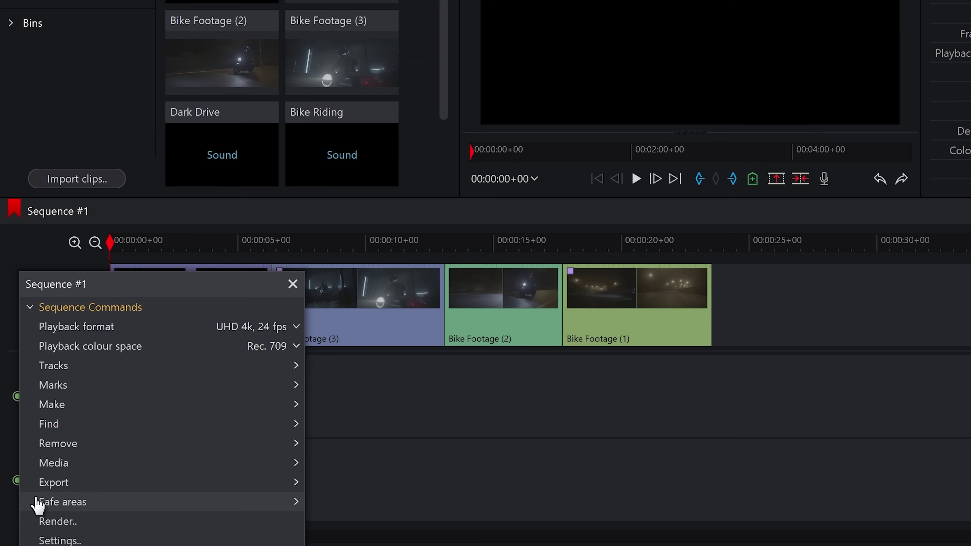
{"action": "mouse_move", "coordinate": [134, 365]}
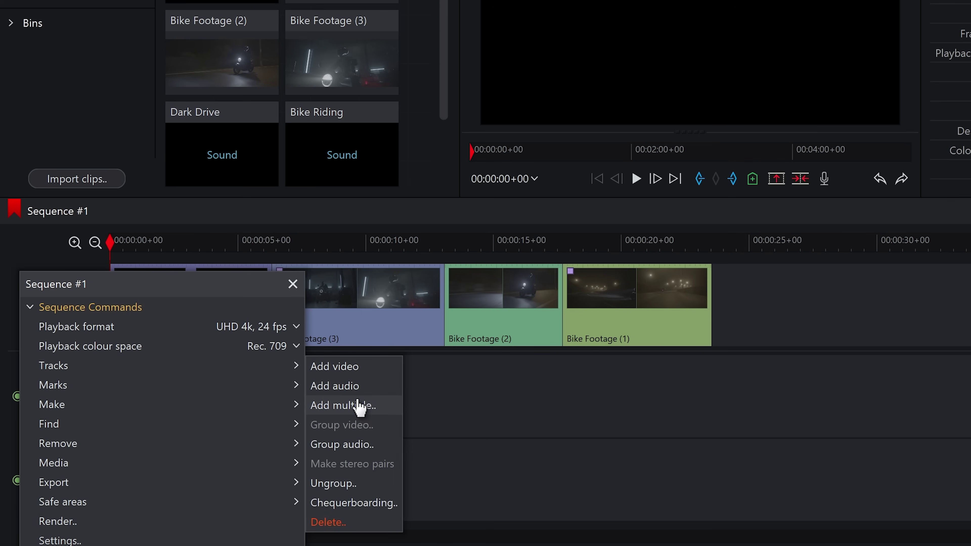
{"action": "left_click", "coordinate": [373, 403]}
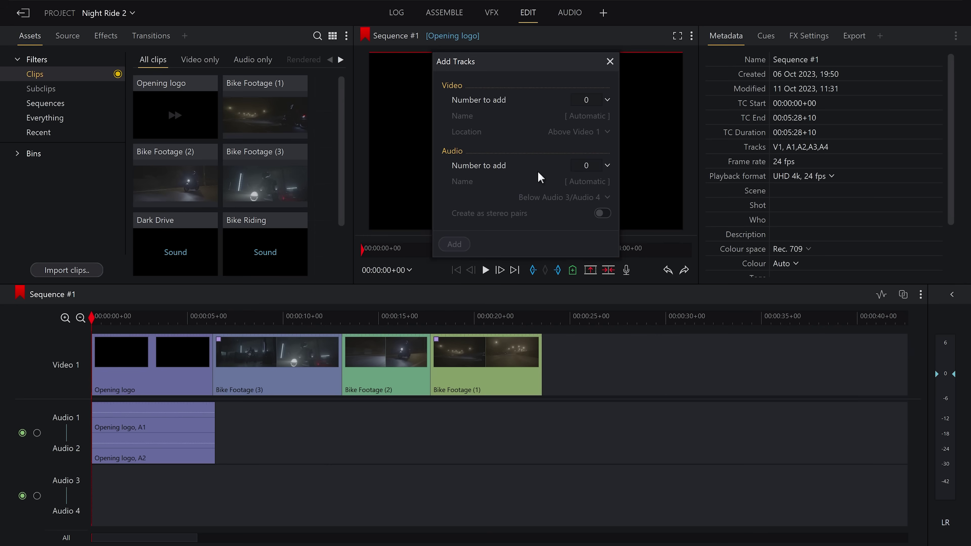
{"action": "left_click", "coordinate": [606, 169]}
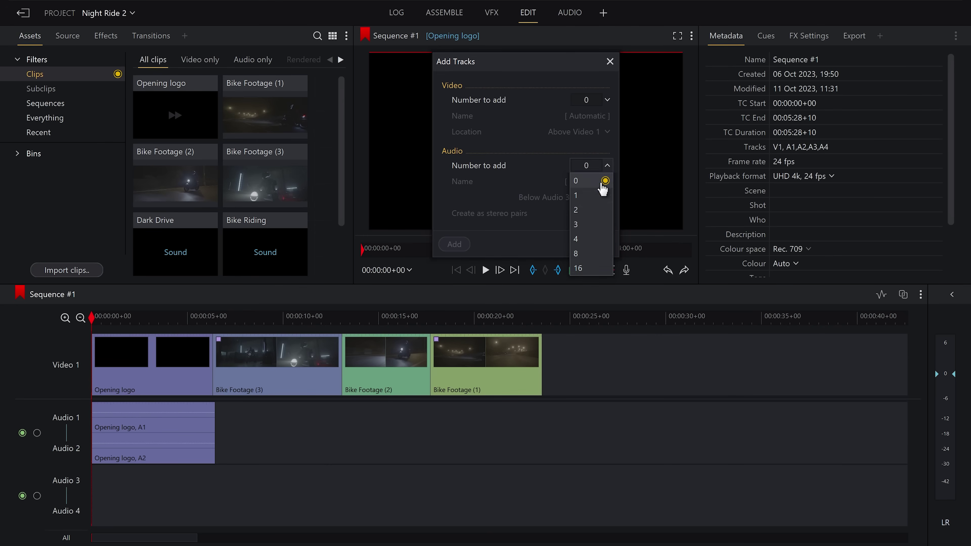
{"action": "left_click", "coordinate": [591, 207]}
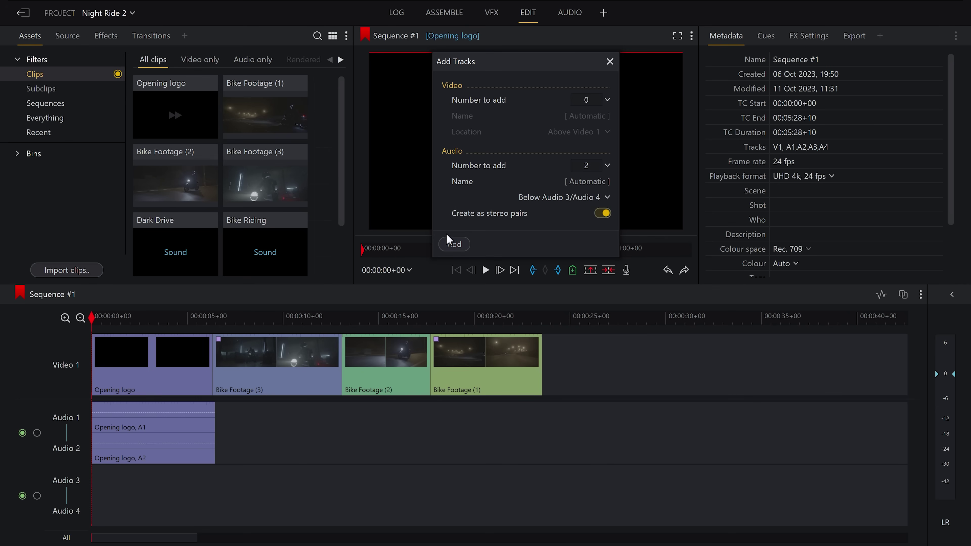
{"action": "left_click", "coordinate": [454, 244]}
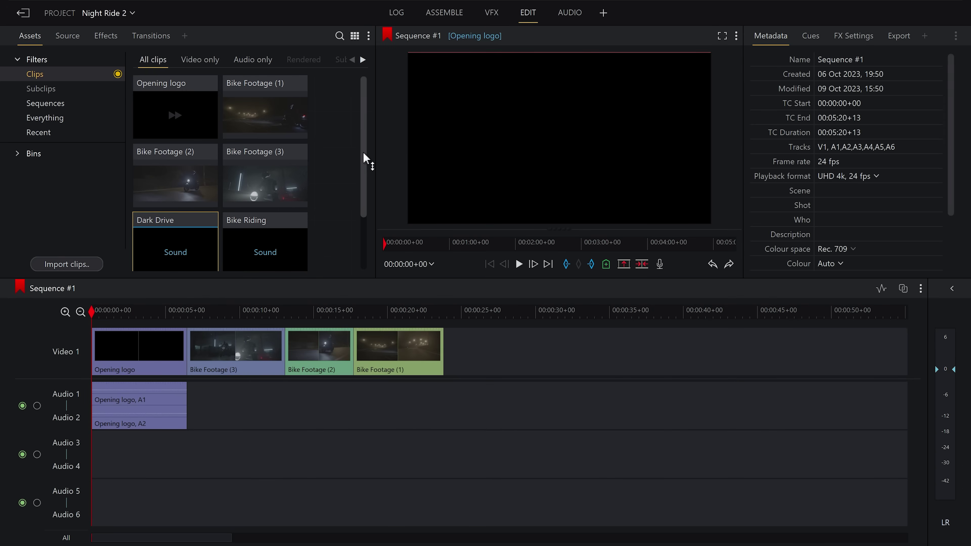
- Drop the Bike Starting sound from Assets onto Audio 1/2
{"action": "left_click_drag", "start_coordinate": [363, 149], "coordinate": [363, 221]}
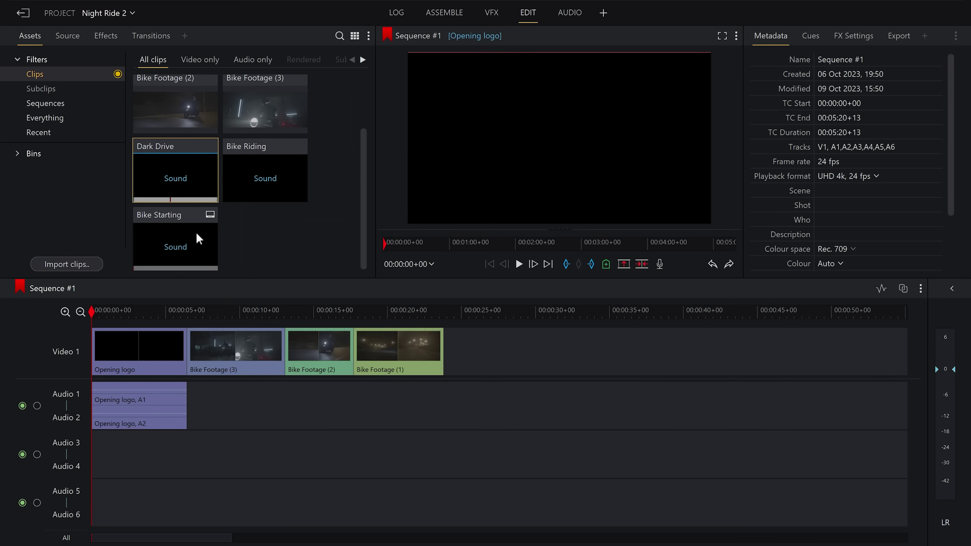
{"action": "left_click_drag", "start_coordinate": [191, 234], "coordinate": [229, 386]}
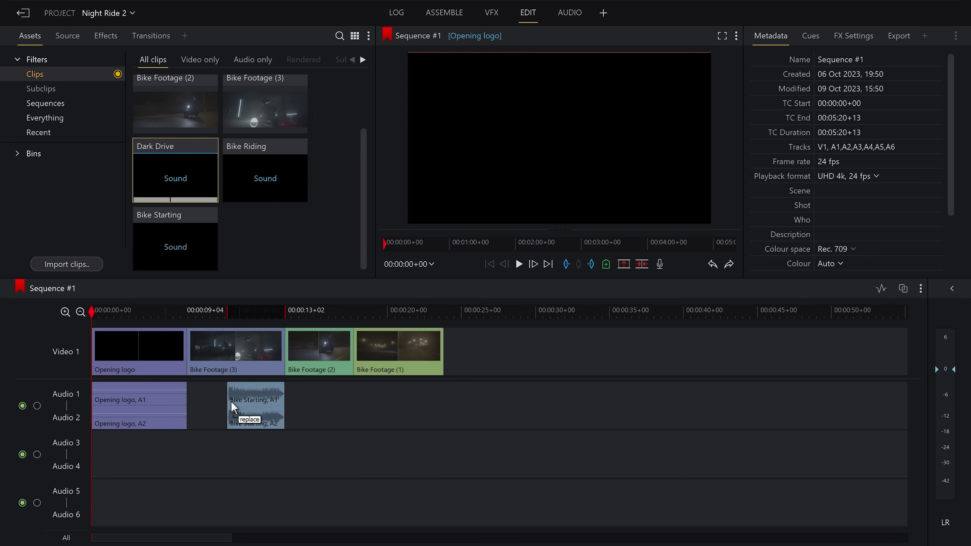
{"action": "left_click_drag", "start_coordinate": [231, 401], "coordinate": [231, 402]}
{"action": "left_click", "coordinate": [231, 312]}
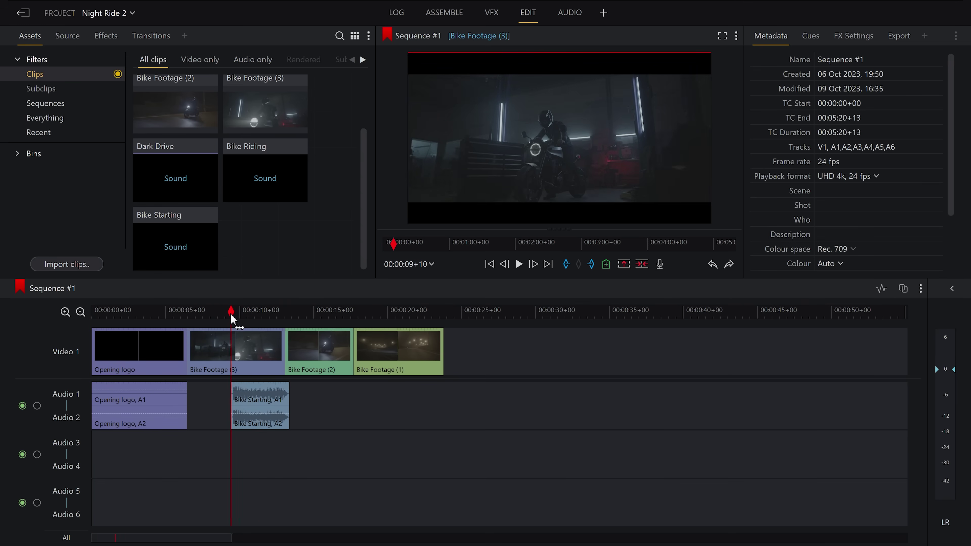
- Find where the bike starts, around 00:00:11+06, and slide Bike Starting later to sync there
{"action": "left_click_drag", "start_coordinate": [231, 312], "coordinate": [254, 315]}
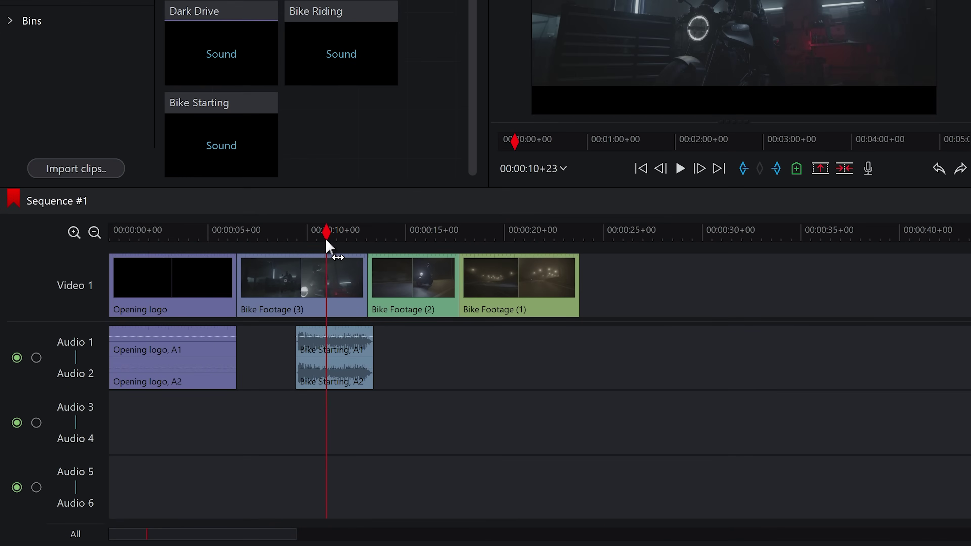
{"action": "left_click_drag", "start_coordinate": [327, 247], "coordinate": [328, 247]}
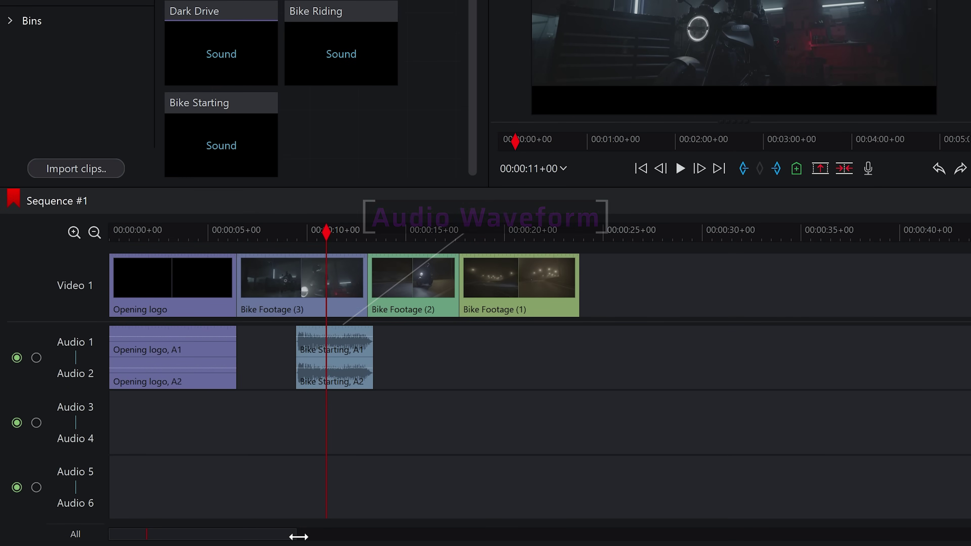
{"action": "left_click_drag", "start_coordinate": [297, 535], "coordinate": [217, 538]}
{"action": "left_click", "coordinate": [276, 310]}
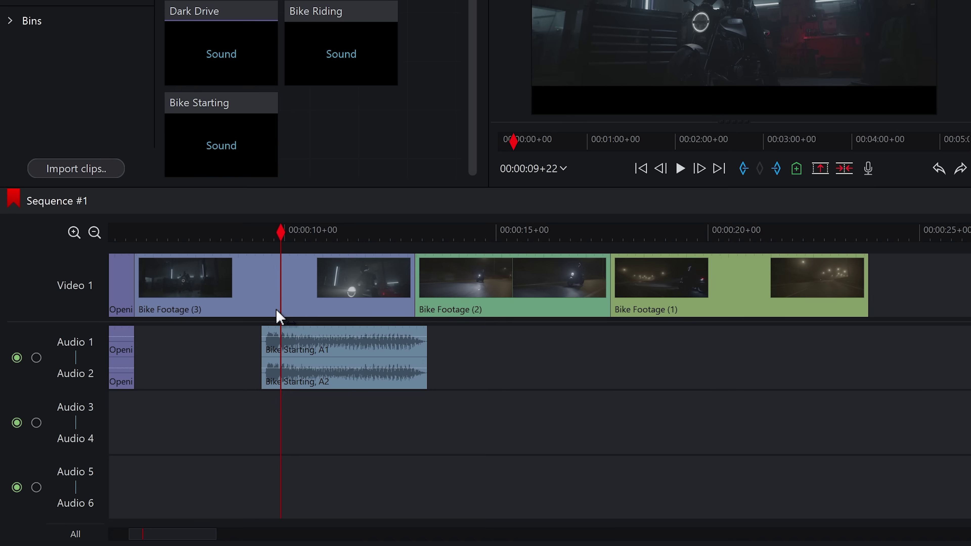
{"action": "left_click_drag", "start_coordinate": [282, 232], "coordinate": [343, 245]}
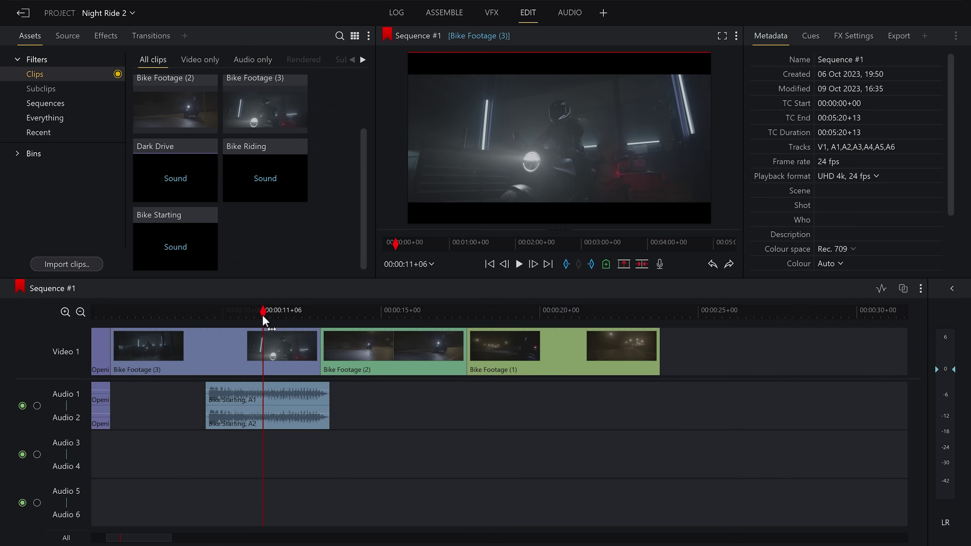
{"action": "left_click_drag", "start_coordinate": [263, 317], "coordinate": [262, 317]}
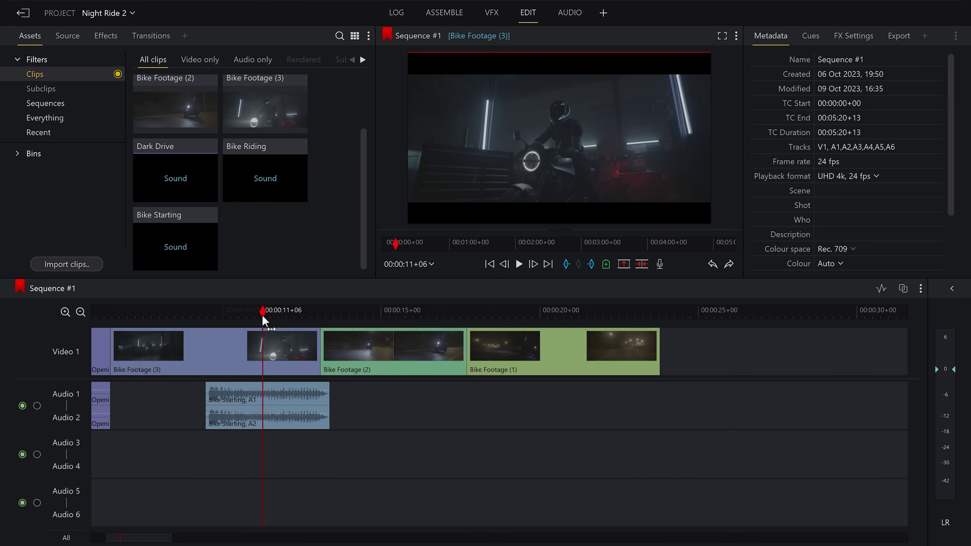
{"action": "left_click_drag", "start_coordinate": [236, 383], "coordinate": [284, 400]}
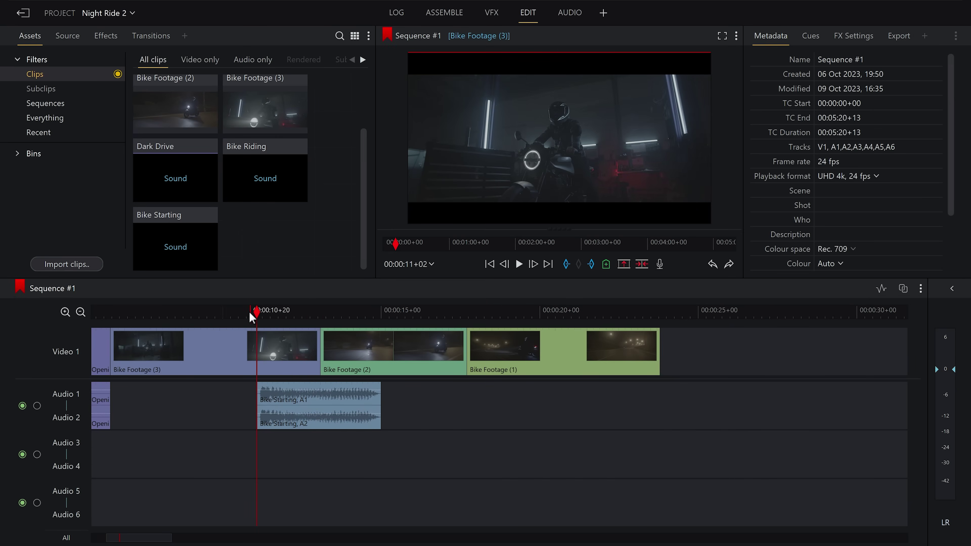
- Play back from just before the sound to check the sync
{"action": "left_click_drag", "start_coordinate": [256, 319], "coordinate": [214, 396]}
{"action": "key", "text": "space"}
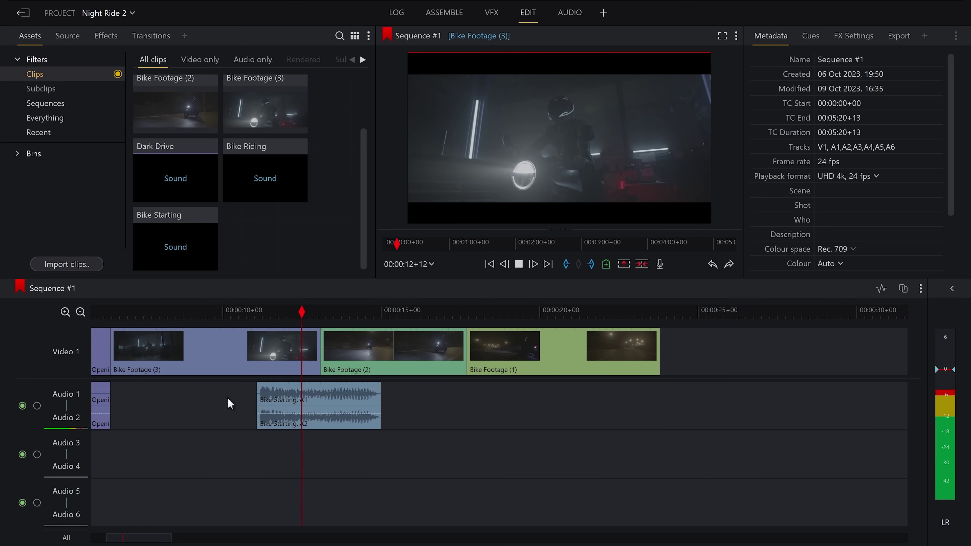
{"action": "key", "text": "space"}
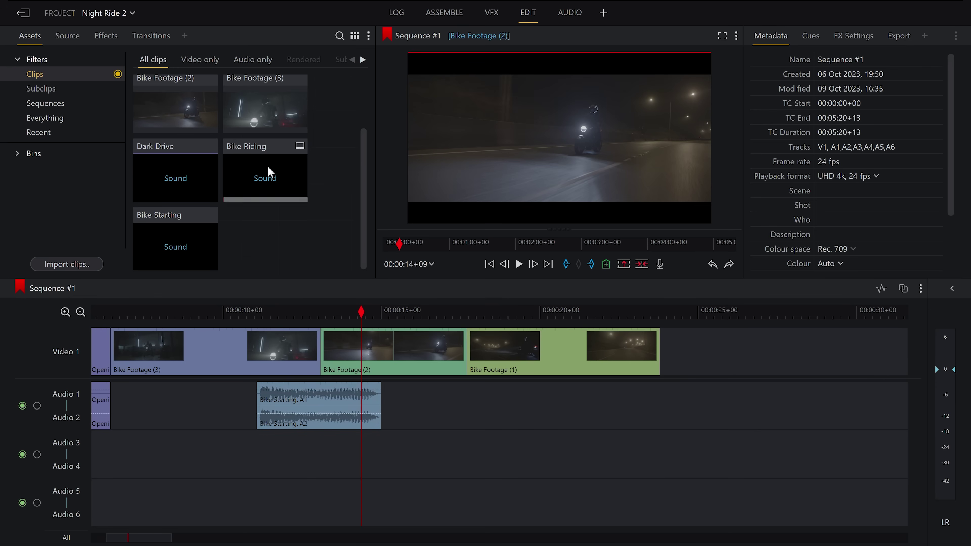
- Drop Bike Riding onto Audio 3/4 and trim its end to match Bike Footage (1)'s end
{"action": "left_click_drag", "start_coordinate": [267, 167], "coordinate": [295, 450]}
{"action": "left_click_drag", "start_coordinate": [169, 537], "coordinate": [208, 539]}
{"action": "left_click_drag", "start_coordinate": [856, 444], "coordinate": [240, 452]}
{"action": "left_click_drag", "start_coordinate": [158, 458], "coordinate": [153, 455]}
{"action": "left_click_drag", "start_coordinate": [187, 538], "coordinate": [147, 539]}
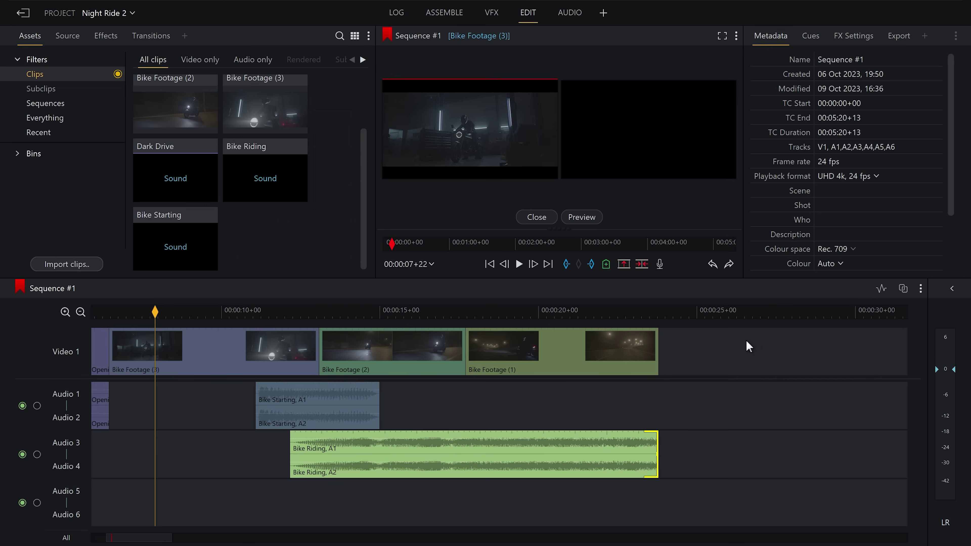
- Fade out the end of Bike Riding over 24 frames and preview it near 21 seconds
{"action": "left_click", "coordinate": [881, 289]}
{"action": "left_click", "coordinate": [699, 416]}
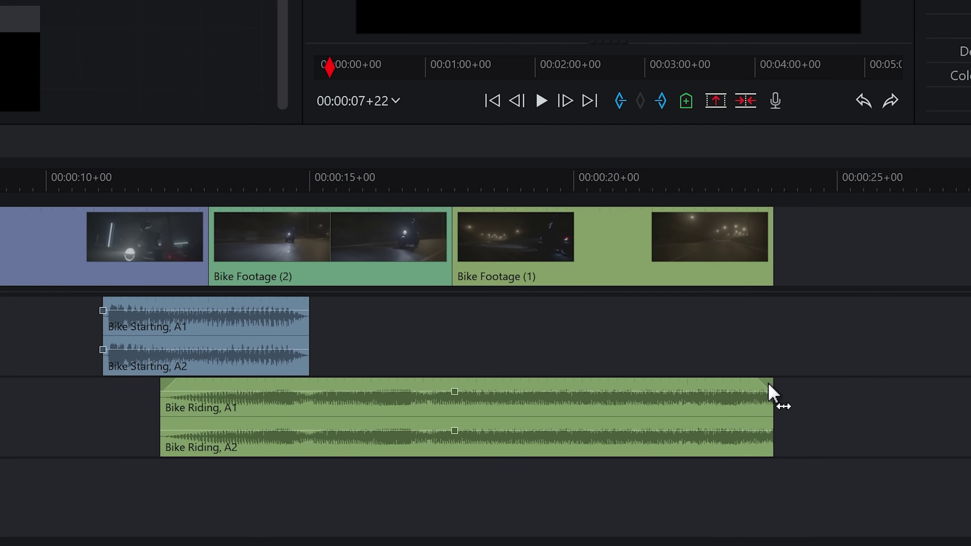
{"action": "left_click_drag", "start_coordinate": [769, 386], "coordinate": [720, 390]}
{"action": "left_click", "coordinate": [652, 187]}
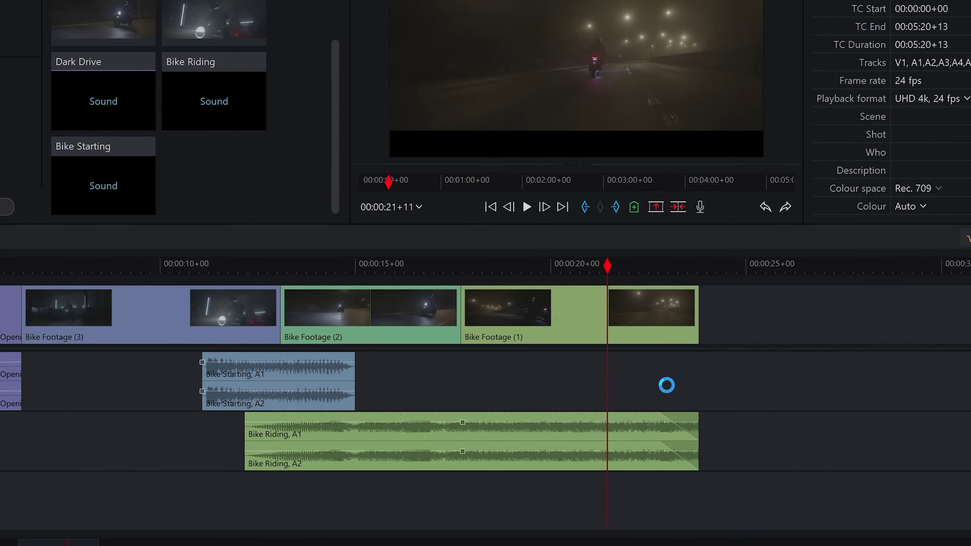
{"action": "key", "text": "space"}
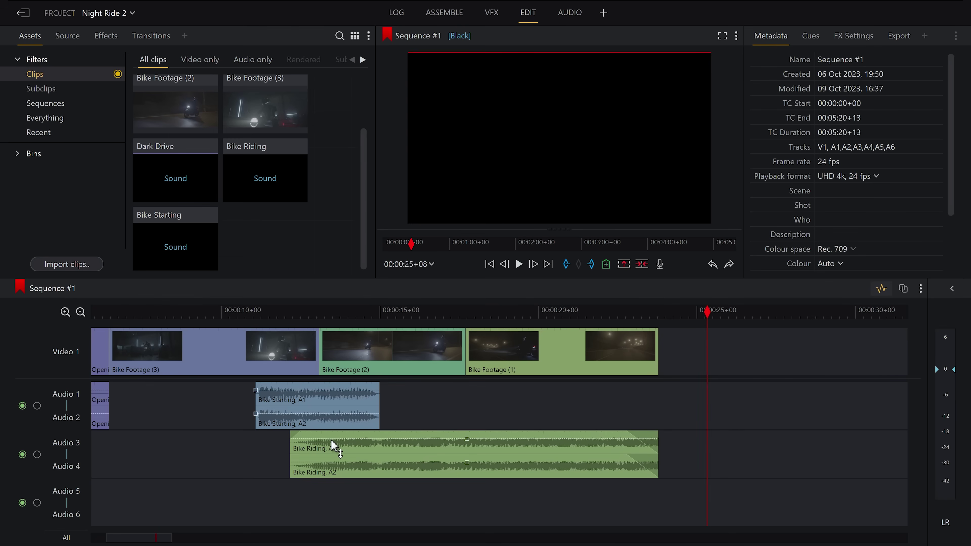
- Add a fade-in at Bike Riding's start and play from about 00:00:11+16 to check
{"action": "left_click_drag", "start_coordinate": [295, 434], "coordinate": [321, 434]}
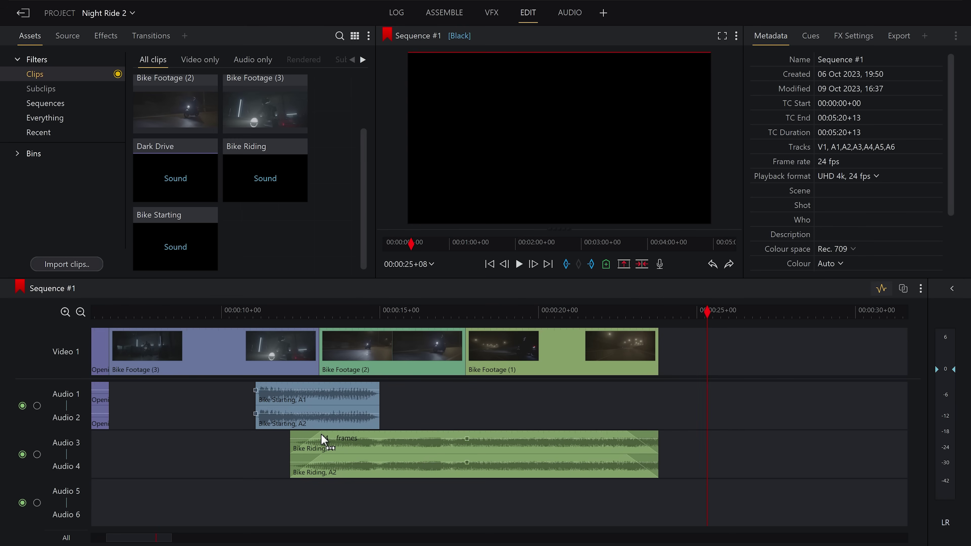
{"action": "left_click", "coordinate": [275, 313]}
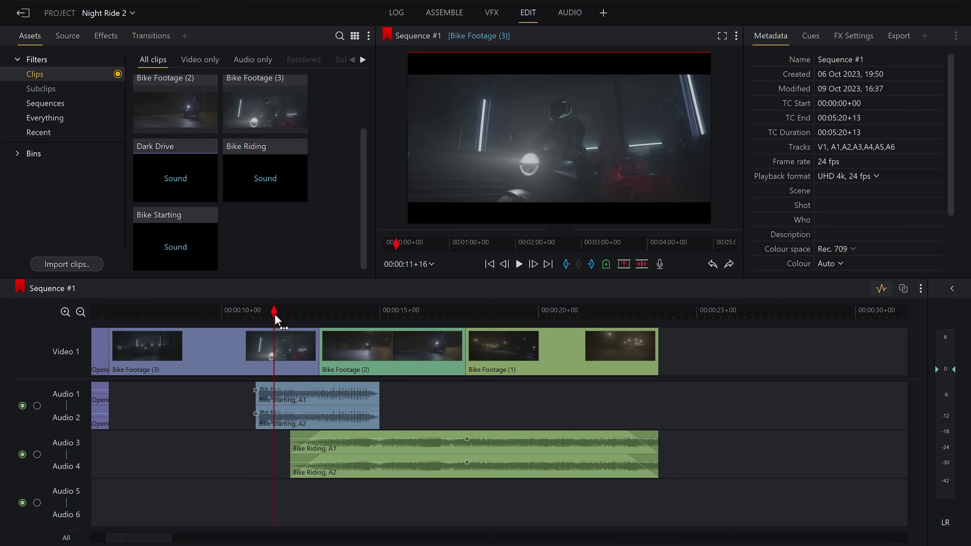
{"action": "key", "text": "space"}
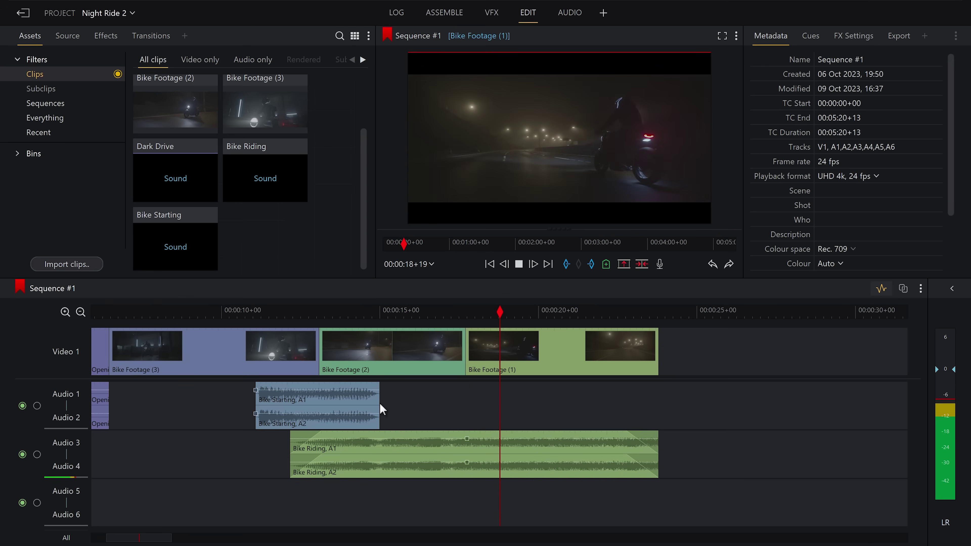
{"action": "key", "text": "space"}
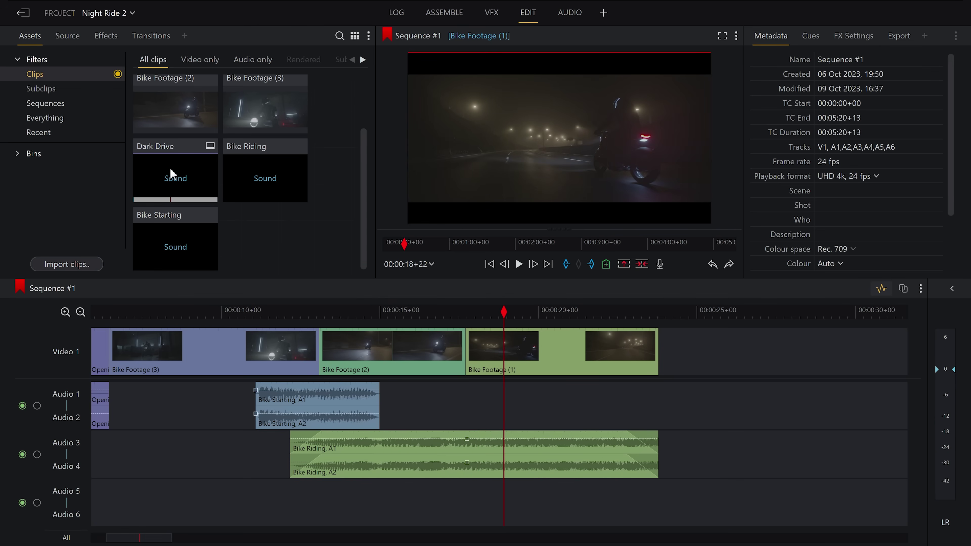
- Drop Dark Drive onto Audio 5/6 and delete the unwanted first part of the split clip
{"action": "left_click_drag", "start_coordinate": [170, 168], "coordinate": [554, 510]}
{"action": "left_click_drag", "start_coordinate": [157, 538], "coordinate": [190, 538]}
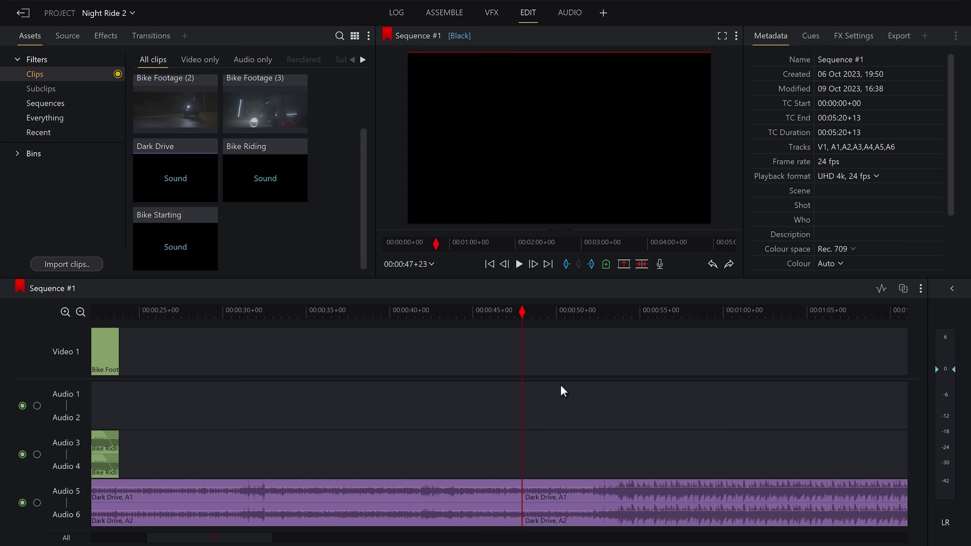
{"action": "left_click", "coordinate": [490, 501]}
{"action": "key", "text": "Delete"}
{"action": "left_click_drag", "start_coordinate": [585, 486], "coordinate": [228, 531]}
{"action": "key", "text": "Home"}
- Slide Dark Drive earlier and extend its start back to the beginning of the sequence
{"action": "left_click_drag", "start_coordinate": [581, 501], "coordinate": [280, 498]}
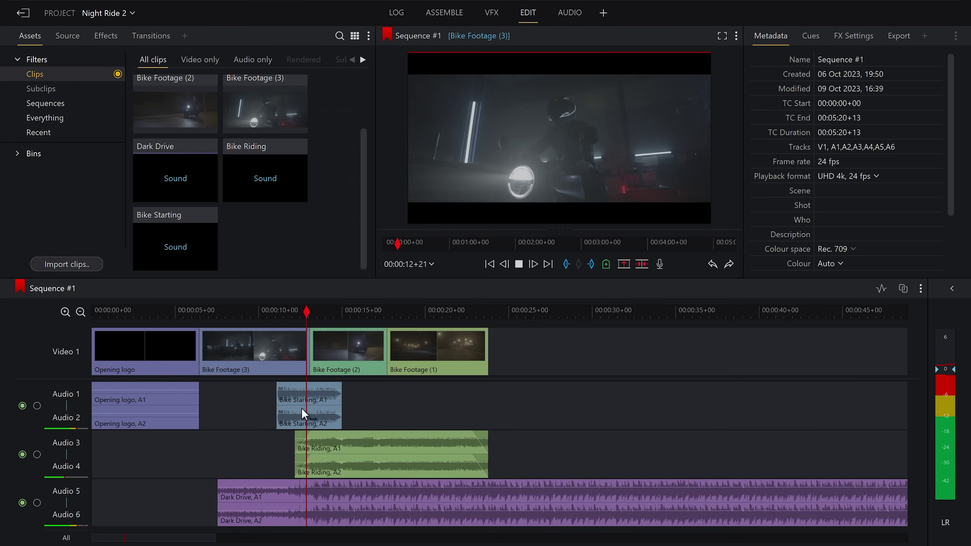
{"action": "left_click_drag", "start_coordinate": [295, 483], "coordinate": [283, 493]}
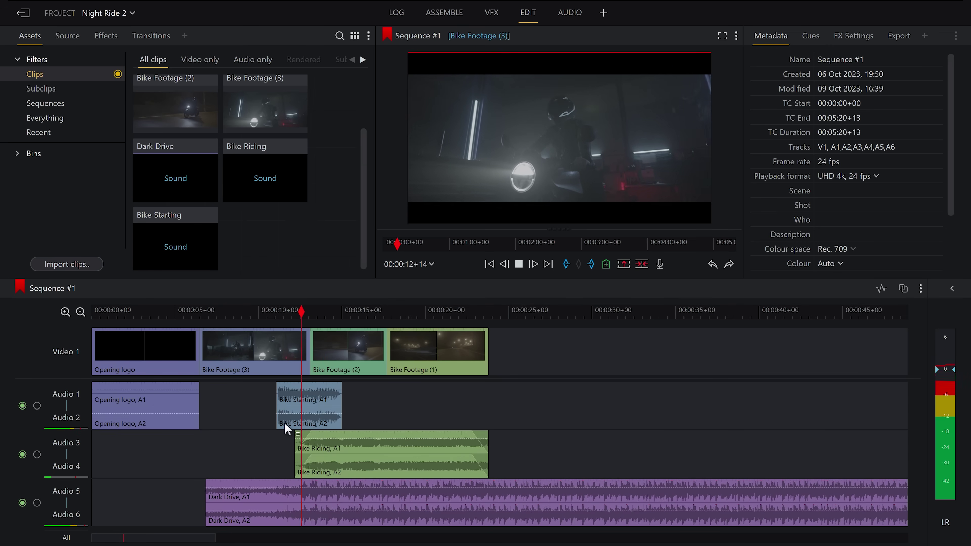
{"action": "left_click_drag", "start_coordinate": [297, 313], "coordinate": [302, 325]}
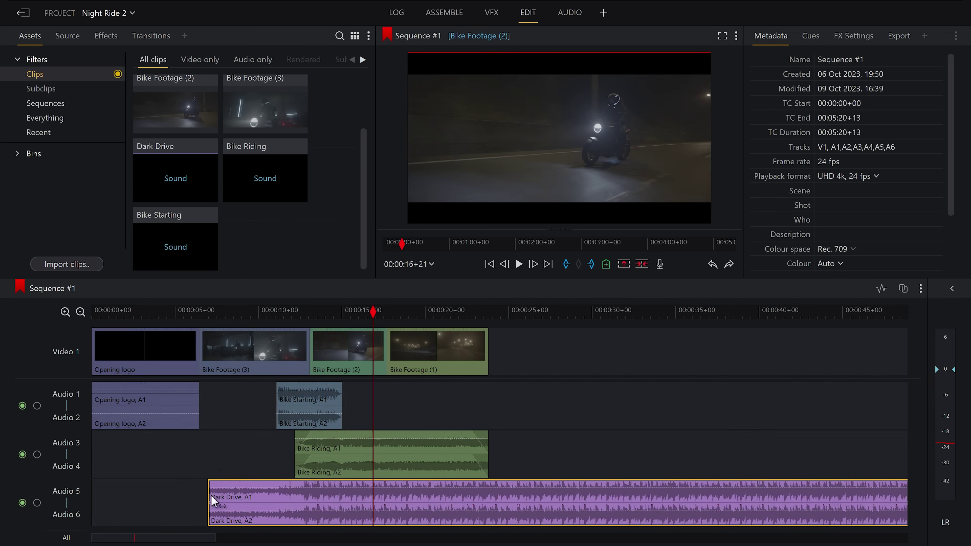
{"action": "left_click_drag", "start_coordinate": [206, 499], "coordinate": [56, 510]}
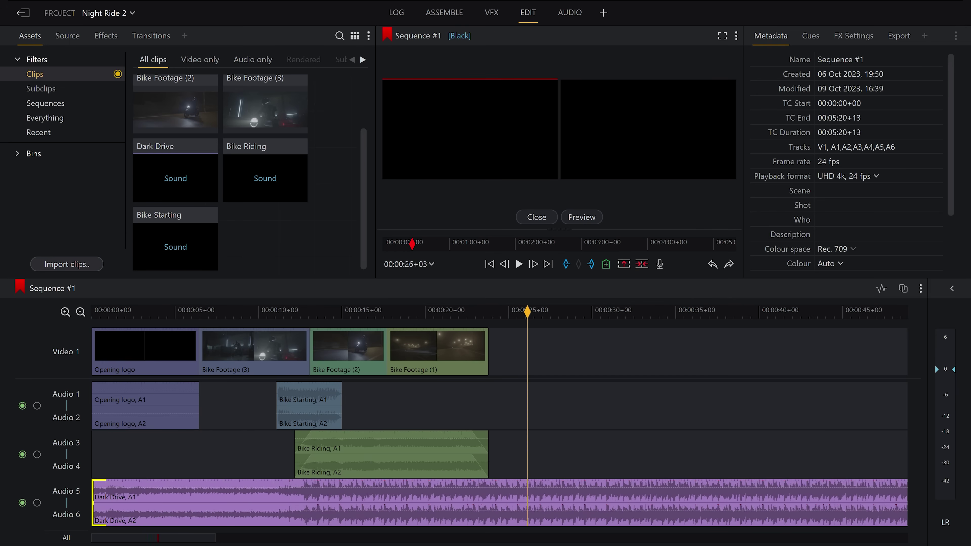
{"action": "left_click_drag", "start_coordinate": [216, 537], "coordinate": [560, 538]}
{"action": "left_click_drag", "start_coordinate": [790, 507], "coordinate": [201, 507]}
{"action": "left_click_drag", "start_coordinate": [560, 538], "coordinate": [131, 543]}
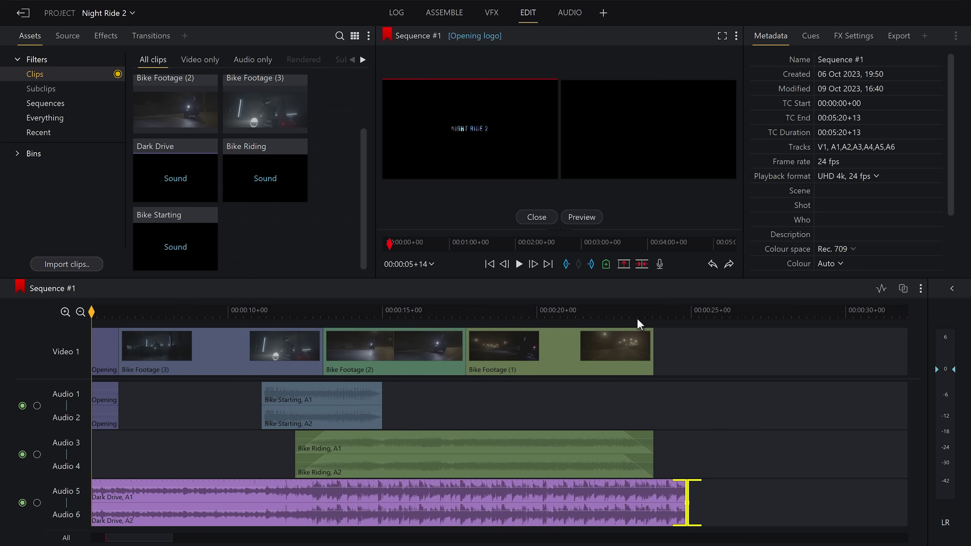
- Trim Dark Drive to end at the last shot and lower the Bike Starting and Bike Riding levels
{"action": "left_click", "coordinate": [648, 312]}
{"action": "left_click_drag", "start_coordinate": [686, 487], "coordinate": [688, 487]}
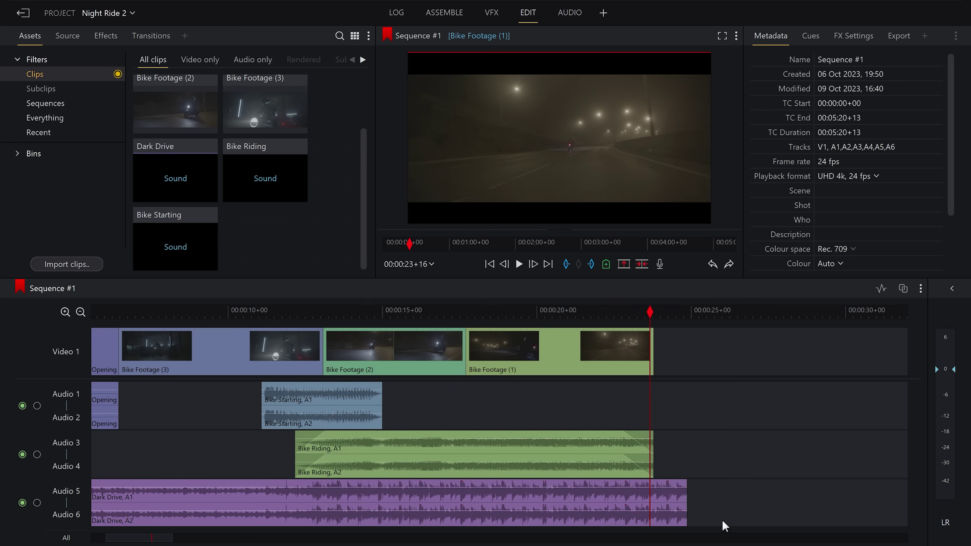
{"action": "left_click", "coordinate": [881, 290]}
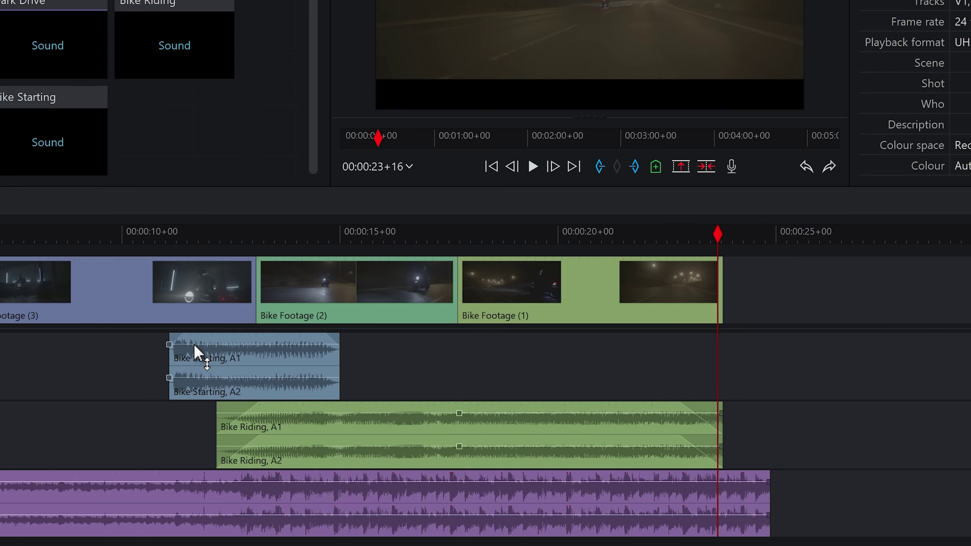
{"action": "mouse_move", "coordinate": [194, 346]}
{"action": "left_mouse_down"}
{"action": "mouse_move", "coordinate": [198, 360]}
{"action": "mouse_move", "coordinate": [207, 317]}
{"action": "mouse_move", "coordinate": [204, 335]}
{"action": "left_mouse_up"}
{"action": "left_click_drag", "start_coordinate": [459, 414], "coordinate": [459, 418]}
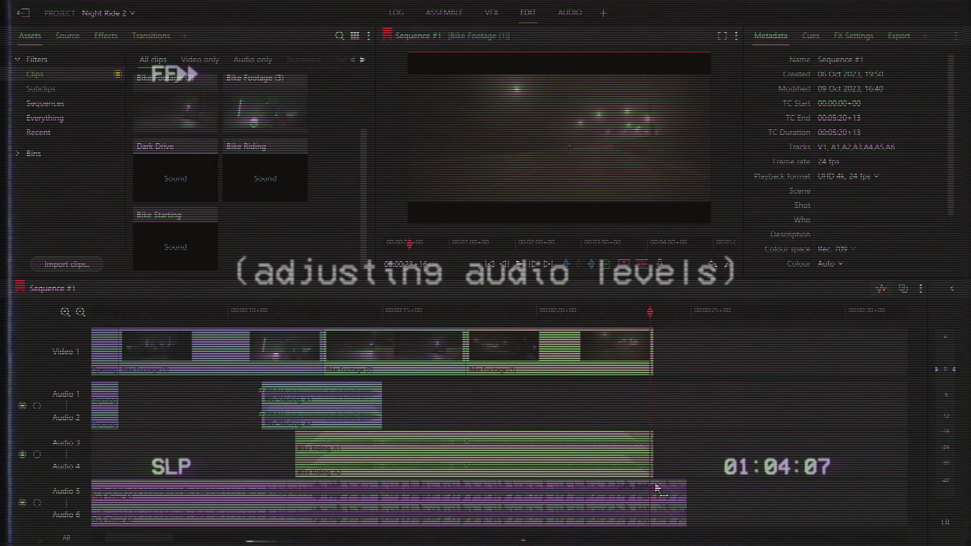
- Play the sequence from around 11–14 seconds to check the mix, then return to the start
{"action": "left_click", "coordinate": [281, 444]}
{"action": "key", "text": "space"}
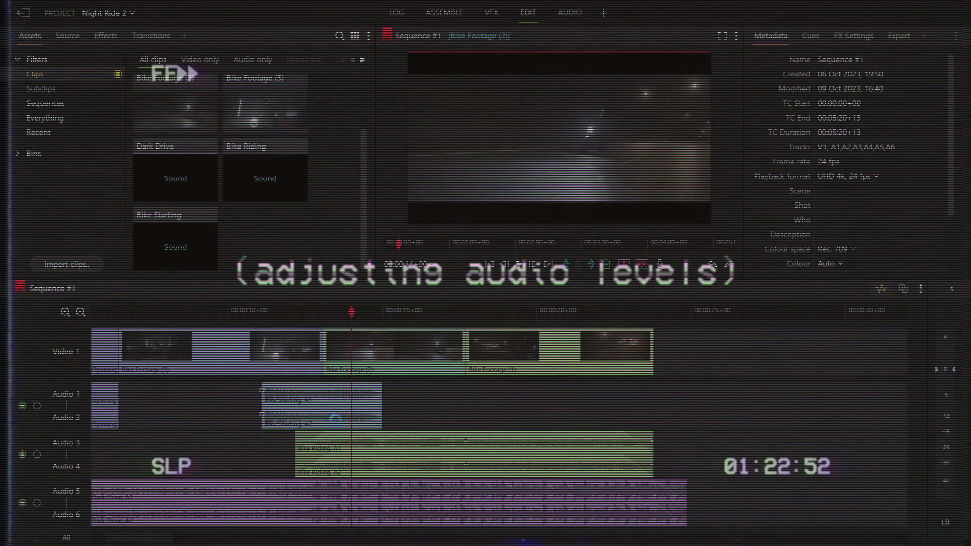
{"action": "key", "text": "space"}
{"action": "left_click", "coordinate": [260, 311]}
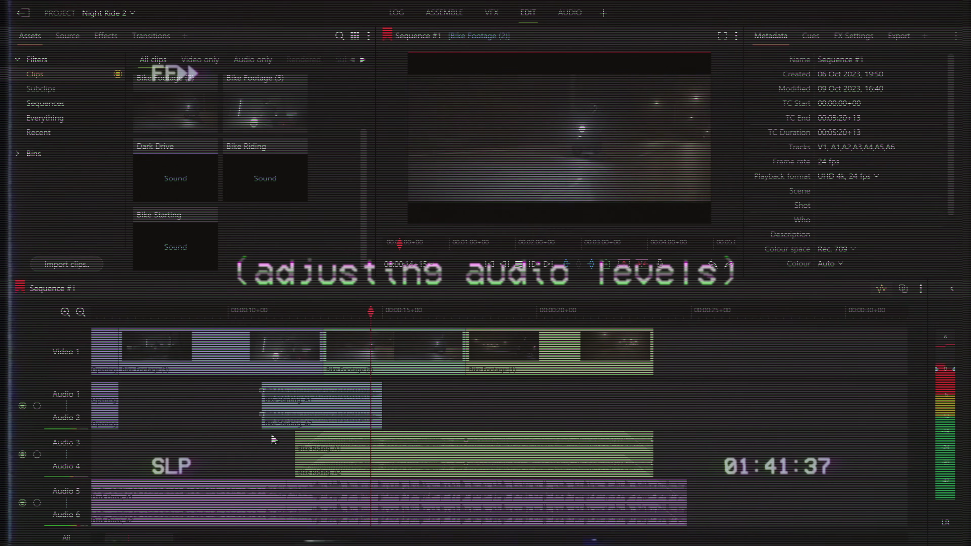
{"action": "left_click", "coordinate": [81, 312]}
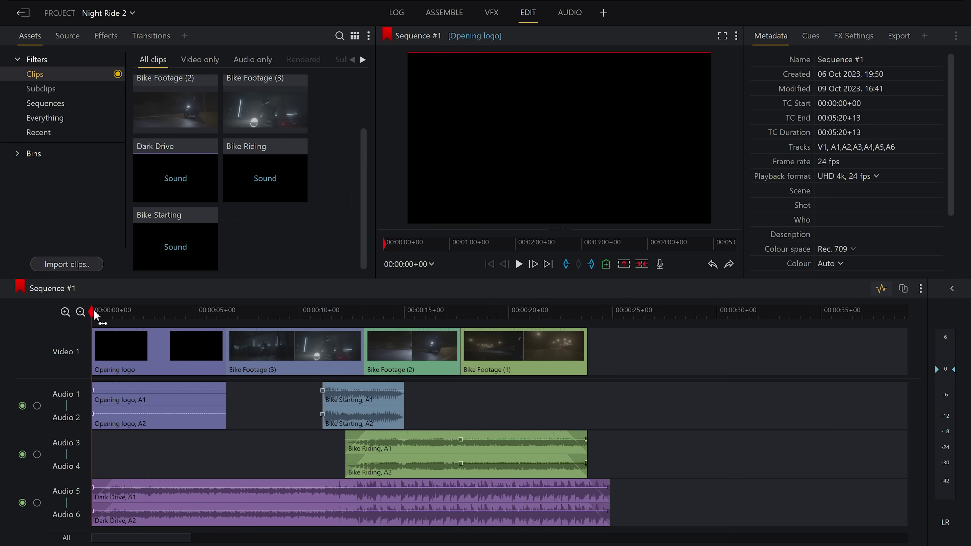
{"action": "key", "text": "space"}
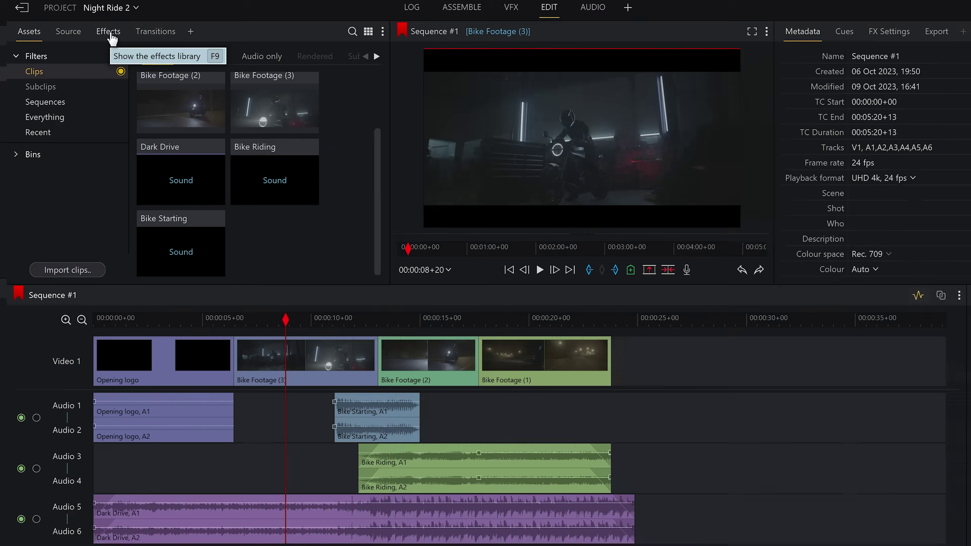
- Apply Colour Correction from the effects library to Bike Footage (3)
{"action": "left_click", "coordinate": [110, 35]}
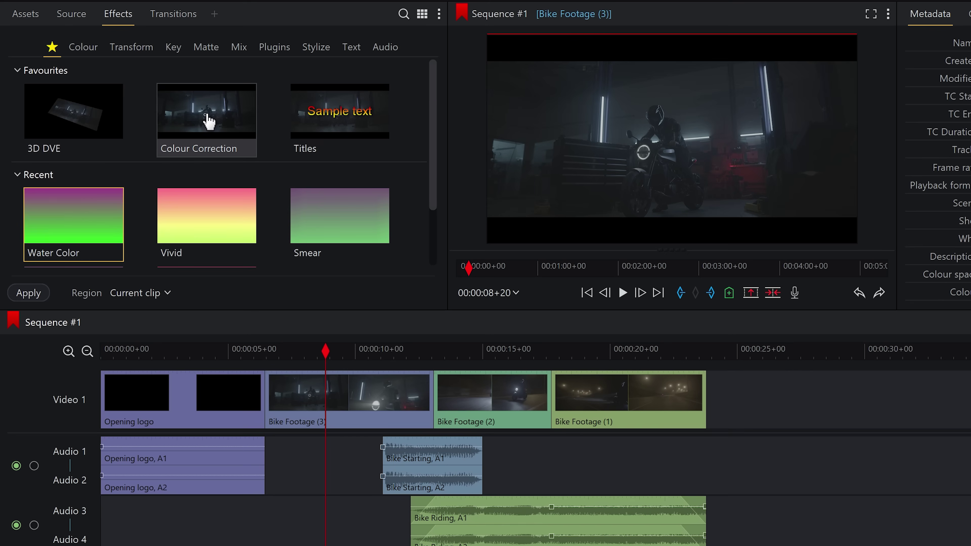
{"action": "mouse_move", "coordinate": [208, 121]}
{"action": "left_mouse_down"}
{"action": "mouse_move", "coordinate": [223, 124]}
{"action": "mouse_move", "coordinate": [324, 371]}
{"action": "mouse_move", "coordinate": [327, 405]}
{"action": "left_mouse_up"}
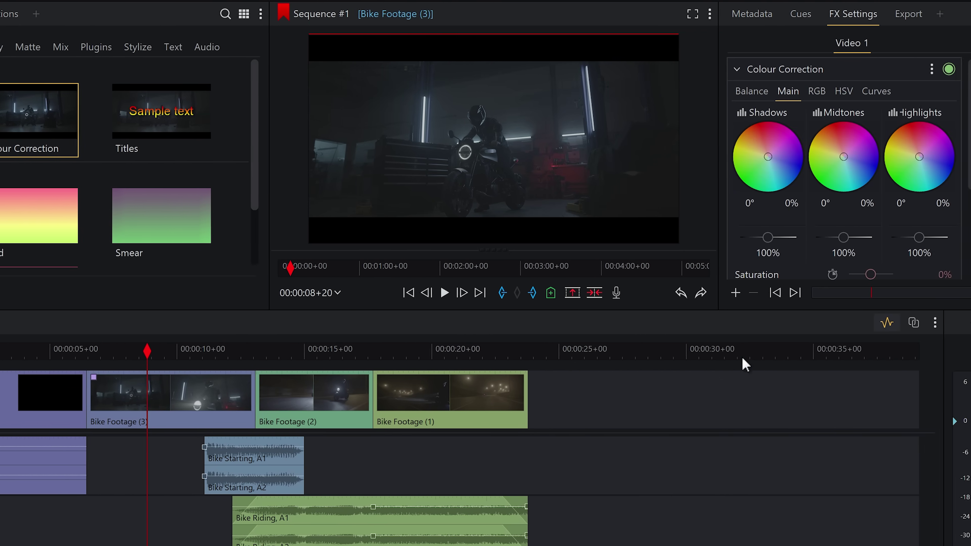
{"action": "left_click_drag", "start_coordinate": [751, 309], "coordinate": [746, 417]}
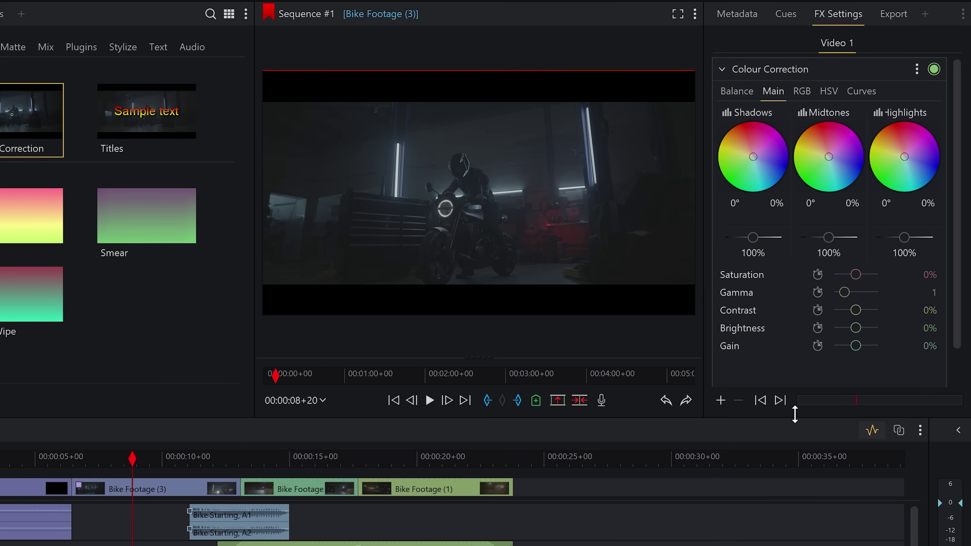
{"action": "left_click", "coordinate": [665, 400]}
- Browse the Colour Correction's balance, RGB, HSV and curves pages, returning to the main sliders
{"action": "left_click", "coordinate": [738, 92]}
{"action": "left_click", "coordinate": [802, 95]}
{"action": "left_click", "coordinate": [828, 95]}
{"action": "left_click", "coordinate": [860, 95]}
{"action": "left_click", "coordinate": [778, 98]}
- Experiment with shadow, midtone and highlight tints, saturation, contrast and gain, undoing the trials
{"action": "mouse_move", "coordinate": [755, 162]}
{"action": "left_mouse_down"}
{"action": "mouse_move", "coordinate": [745, 149]}
{"action": "mouse_move", "coordinate": [755, 165]}
{"action": "left_mouse_up"}
{"action": "mouse_move", "coordinate": [829, 157]}
{"action": "left_mouse_down"}
{"action": "mouse_move", "coordinate": [835, 168]}
{"action": "mouse_move", "coordinate": [829, 160]}
{"action": "left_mouse_up"}
{"action": "left_click_drag", "start_coordinate": [905, 158], "coordinate": [912, 151]}
{"action": "mouse_move", "coordinate": [854, 287]}
{"action": "left_mouse_down"}
{"action": "mouse_move", "coordinate": [831, 293]}
{"action": "mouse_move", "coordinate": [859, 274]}
{"action": "mouse_move", "coordinate": [889, 295]}
{"action": "mouse_move", "coordinate": [828, 301]}
{"action": "mouse_move", "coordinate": [849, 300]}
{"action": "left_mouse_up"}
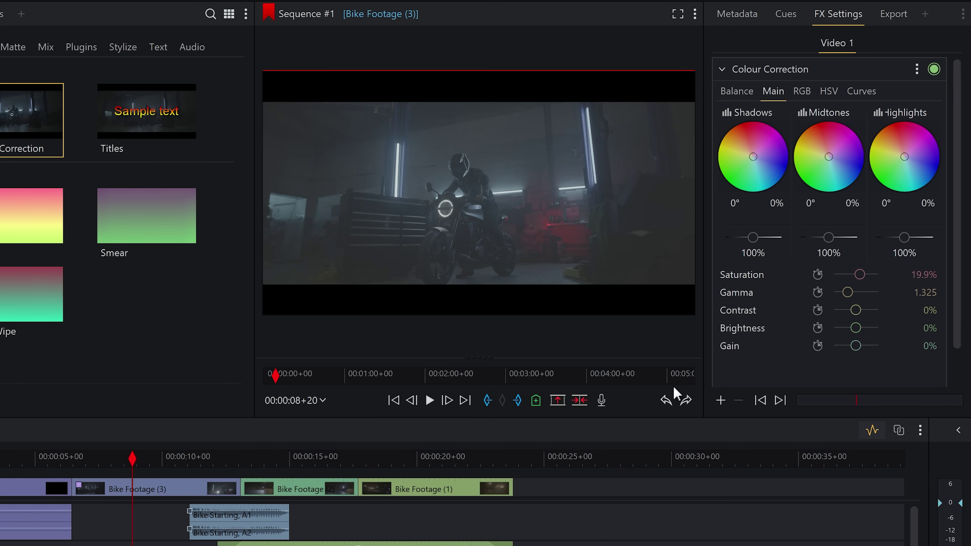
{"action": "left_click", "coordinate": [665, 400]}
{"action": "left_click_drag", "start_coordinate": [856, 310], "coordinate": [855, 334]}
{"action": "left_click", "coordinate": [665, 401]}
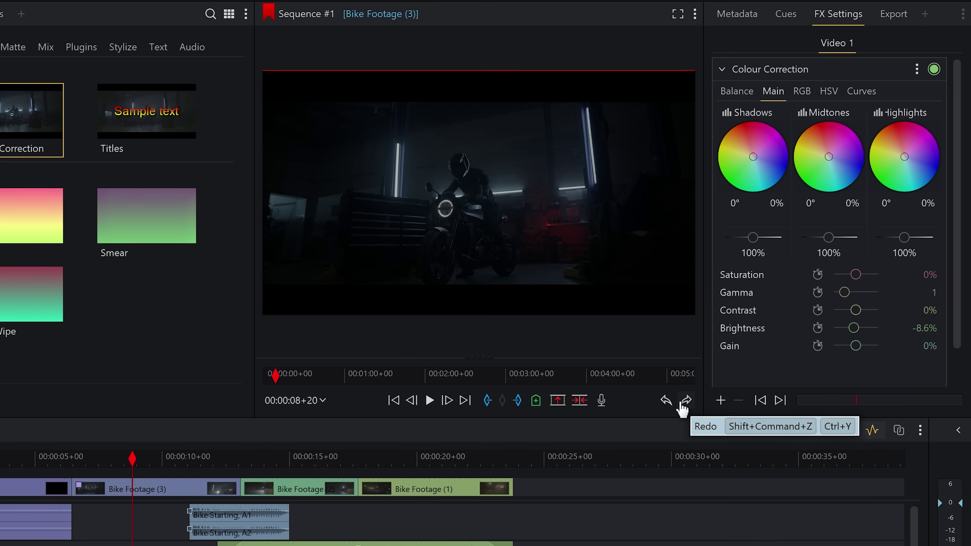
{"action": "left_click", "coordinate": [665, 400]}
{"action": "left_click_drag", "start_coordinate": [855, 353], "coordinate": [863, 331]}
- Compare the correction on and off, then settle on Saturation 54.2%, Gamma 0.954, Contrast 23.8%
{"action": "left_click", "coordinate": [933, 70]}
{"action": "left_click", "coordinate": [933, 69]}
{"action": "left_click", "coordinate": [933, 70]}
{"action": "left_click_drag", "start_coordinate": [855, 274], "coordinate": [877, 274]}
{"action": "left_click_drag", "start_coordinate": [856, 346], "coordinate": [867, 327]}
{"action": "left_click_drag", "start_coordinate": [865, 310], "coordinate": [869, 310]}
{"action": "left_click", "coordinate": [933, 69]}
{"action": "left_click", "coordinate": [934, 69]}
{"action": "left_click", "coordinate": [934, 69]}
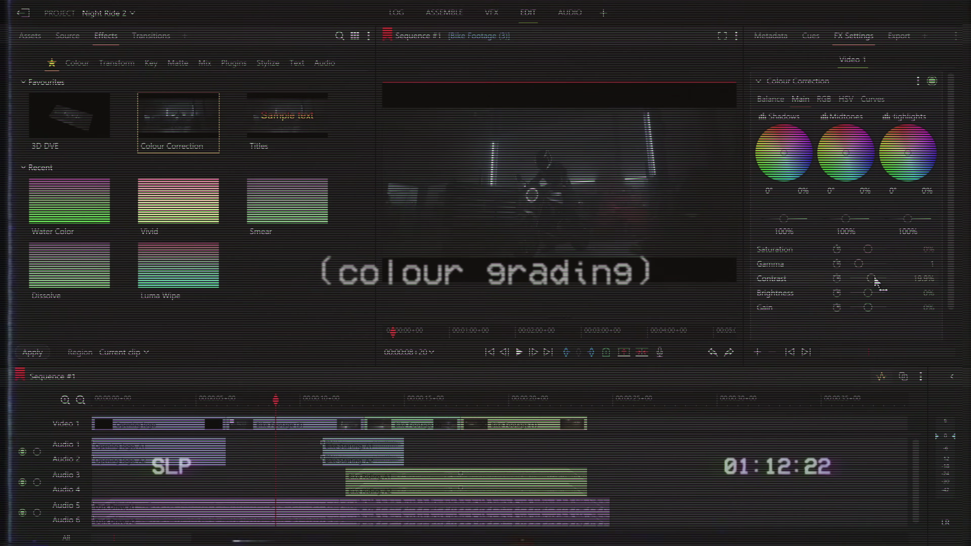
{"action": "left_click_drag", "start_coordinate": [868, 249], "coordinate": [871, 278]}
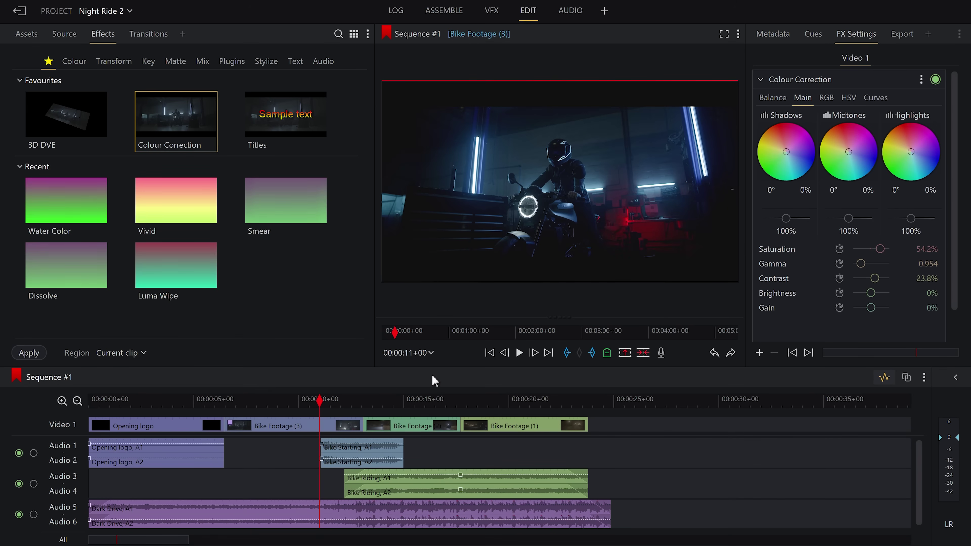
- Apply Colour Correction to Bike Footage (2) and unfold it onto its own Effects 1 track
{"action": "left_click_drag", "start_coordinate": [436, 367], "coordinate": [438, 332]}
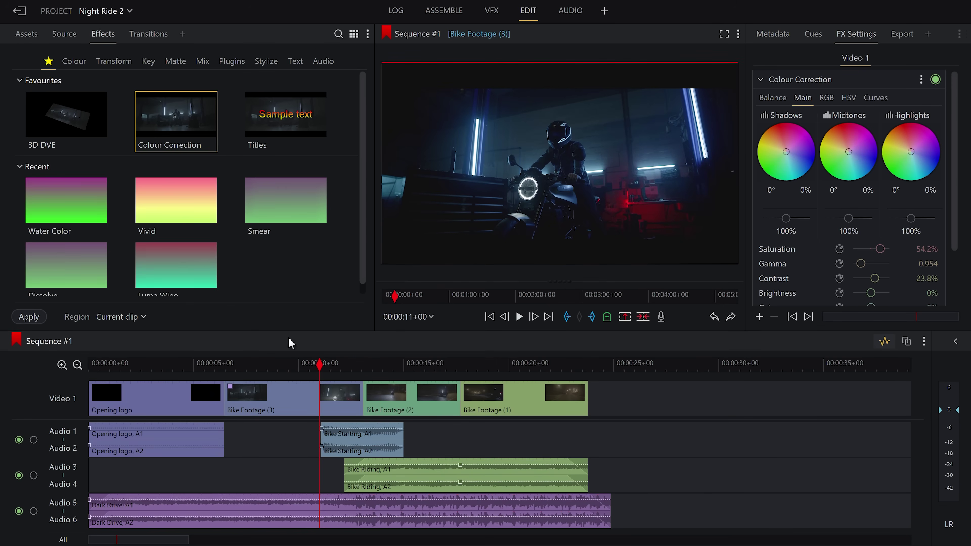
{"action": "mouse_move", "coordinate": [169, 124]}
{"action": "left_mouse_down"}
{"action": "mouse_move", "coordinate": [392, 365]}
{"action": "mouse_move", "coordinate": [387, 397]}
{"action": "mouse_move", "coordinate": [386, 388]}
{"action": "left_mouse_up"}
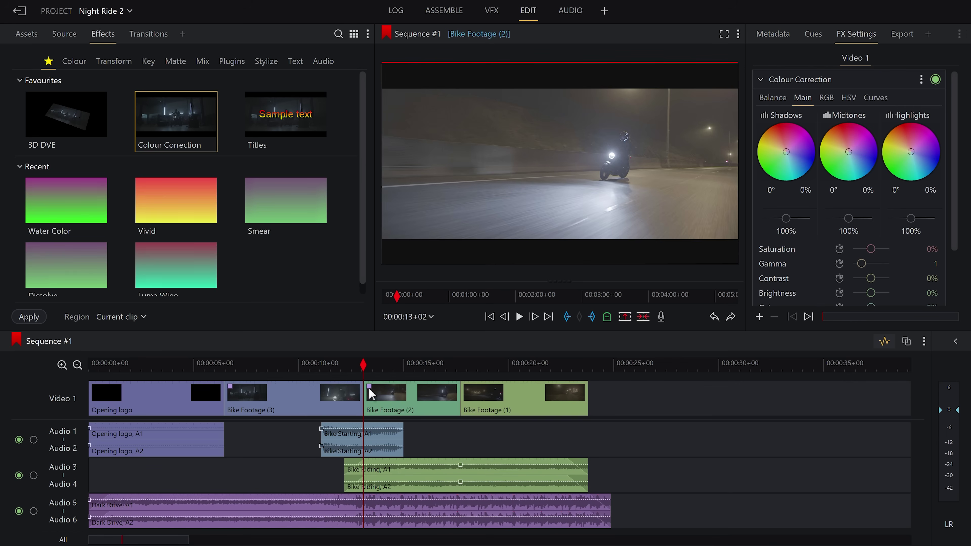
{"action": "right_click", "coordinate": [371, 393]}
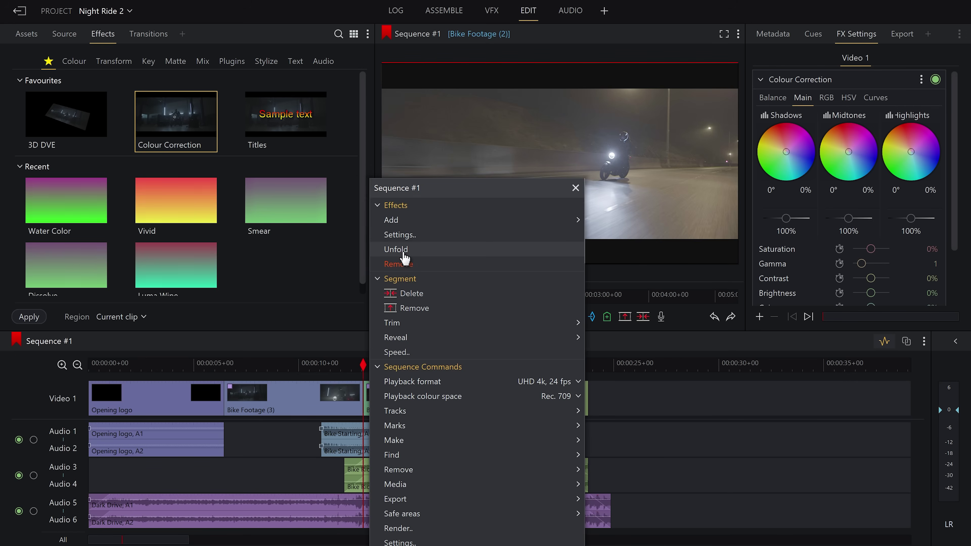
{"action": "left_click", "coordinate": [402, 253]}
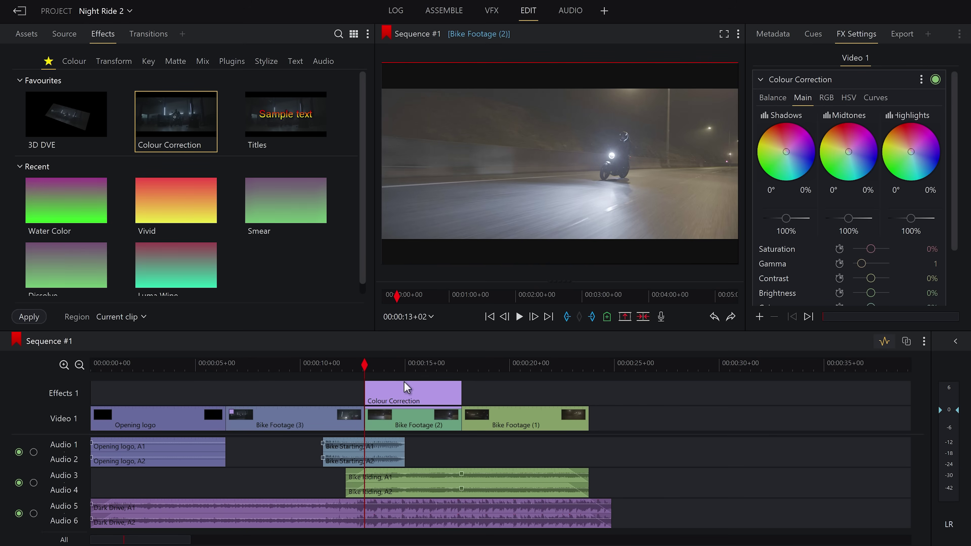
- Extend the Colour Correction effect's end so it also covers Bike Footage (1)
{"action": "left_click", "coordinate": [460, 394]}
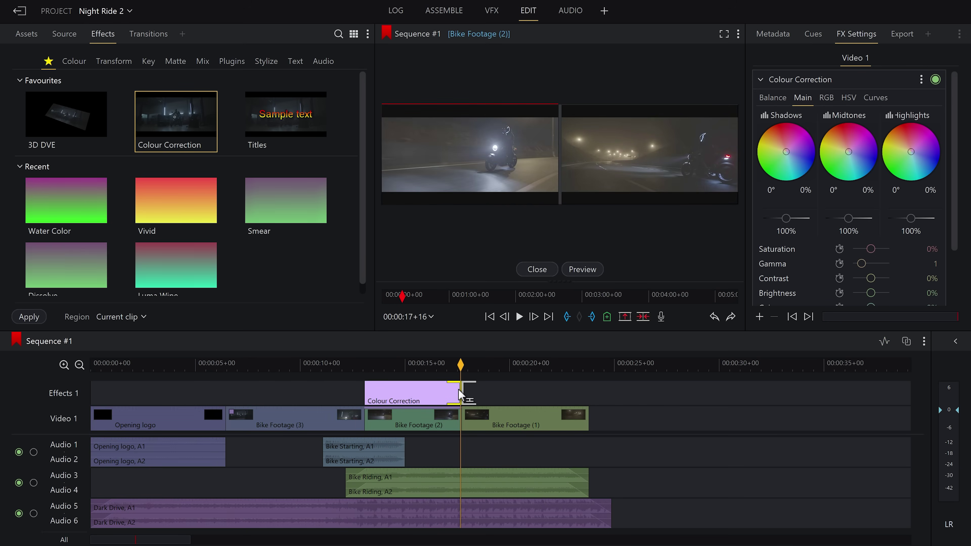
{"action": "left_click_drag", "start_coordinate": [460, 394], "coordinate": [589, 390]}
{"action": "left_click", "coordinate": [427, 364]}
{"action": "left_click", "coordinate": [536, 269]}
- Select Bike Footage (1) and play it to review the Effects 1 grade
{"action": "left_click", "coordinate": [462, 364]}
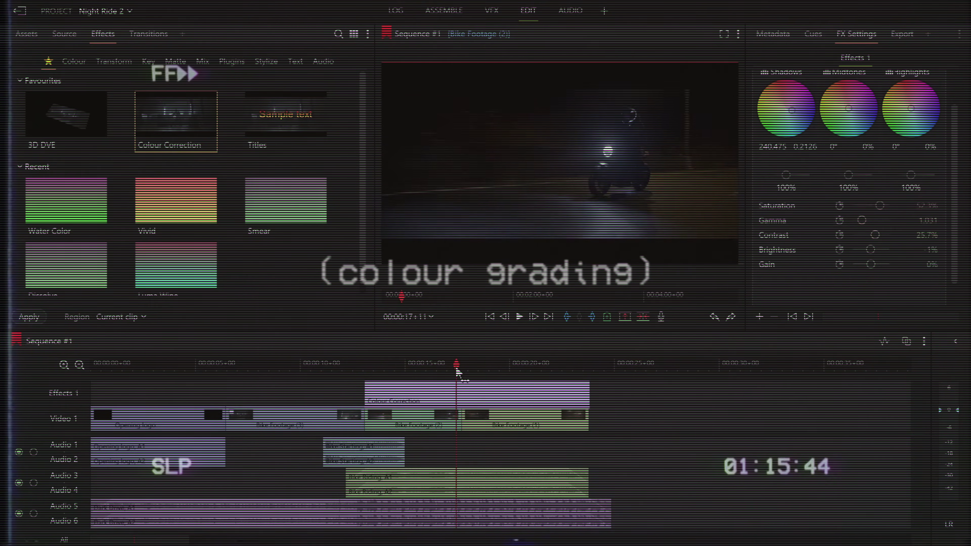
{"action": "left_click", "coordinate": [497, 418]}
{"action": "key", "text": "space"}
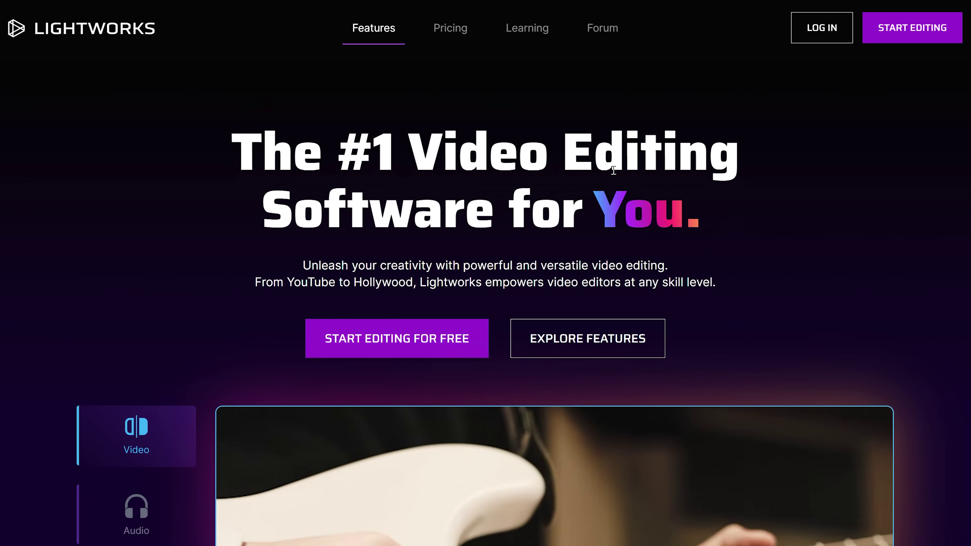
- Log in to the LWKS account and view the Downloads page's Third-party Products listing
{"action": "left_click", "coordinate": [822, 29]}
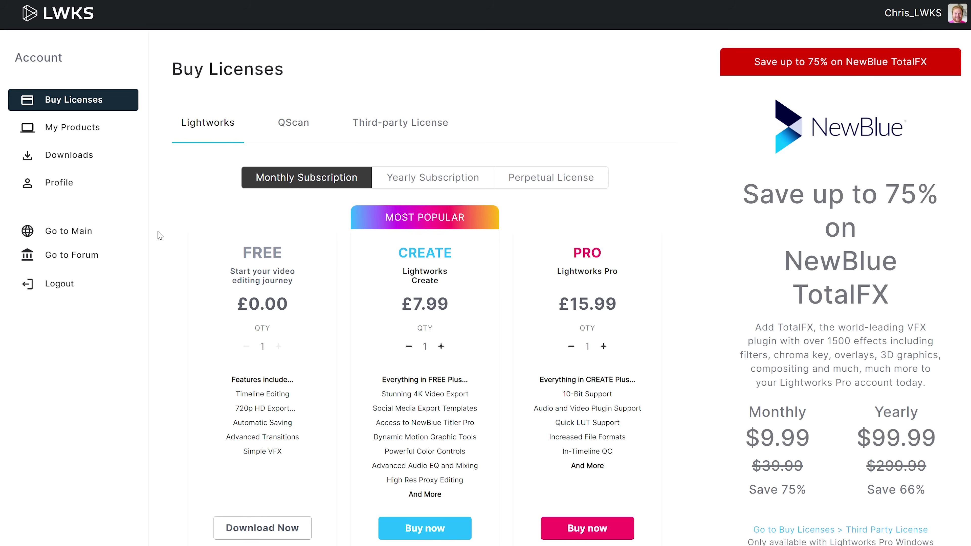
{"action": "left_click", "coordinate": [111, 157]}
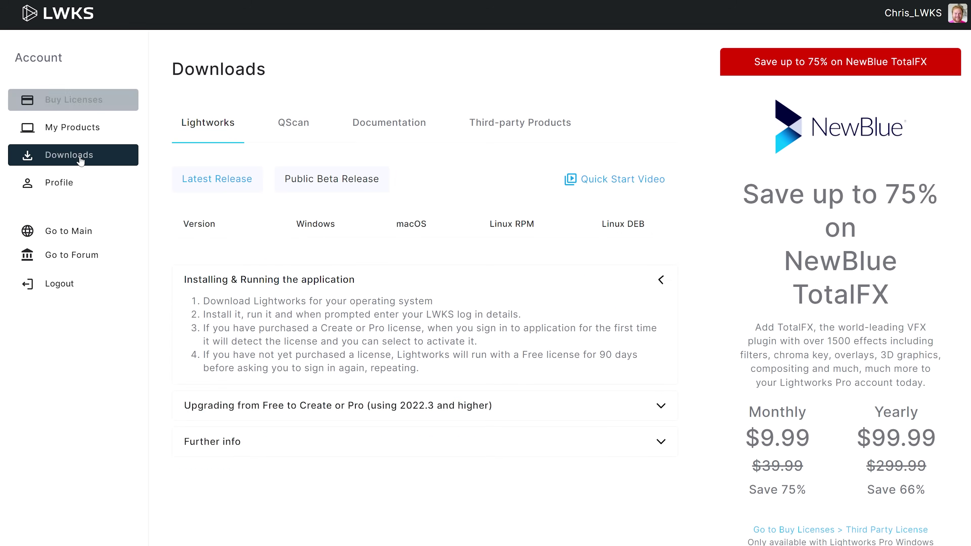
{"action": "left_click", "coordinate": [503, 126]}
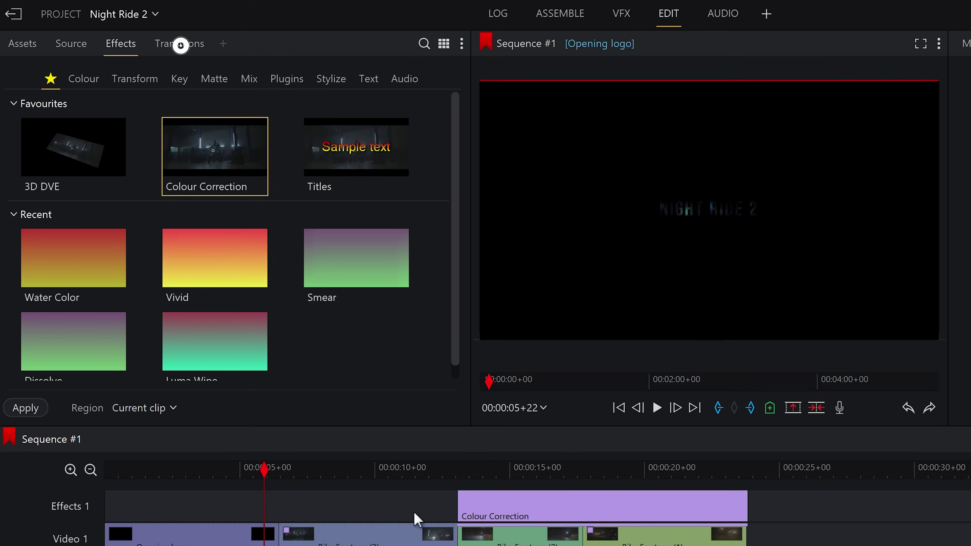
- Drop a Dissolve transition after the Opening logo on Video 1
{"action": "left_click", "coordinate": [188, 44]}
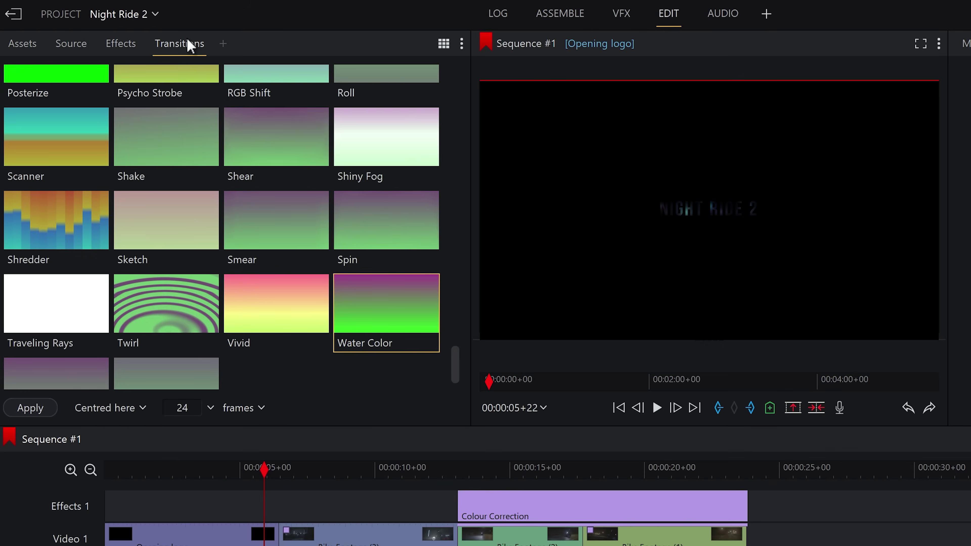
{"action": "left_click_drag", "start_coordinate": [453, 373], "coordinate": [454, 76]}
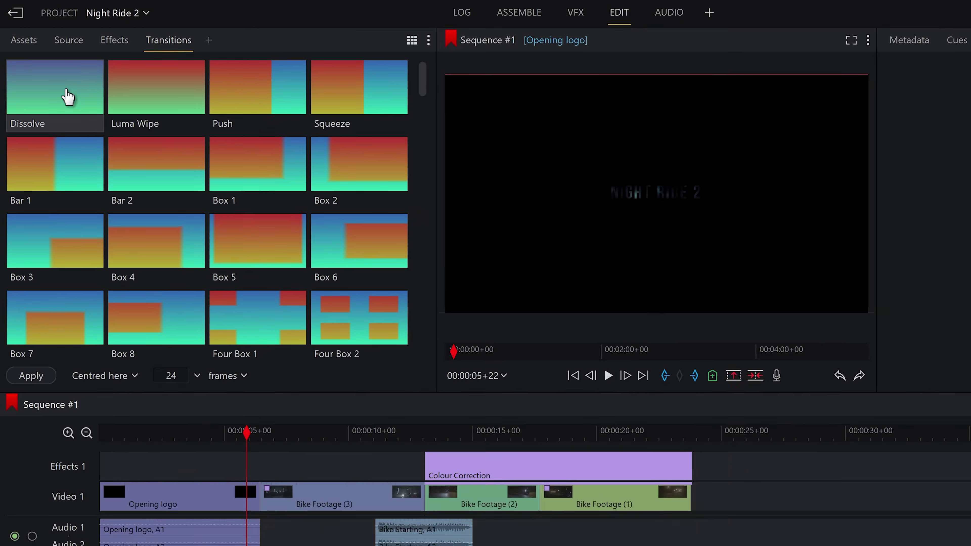
{"action": "left_click_drag", "start_coordinate": [74, 110], "coordinate": [218, 420]}
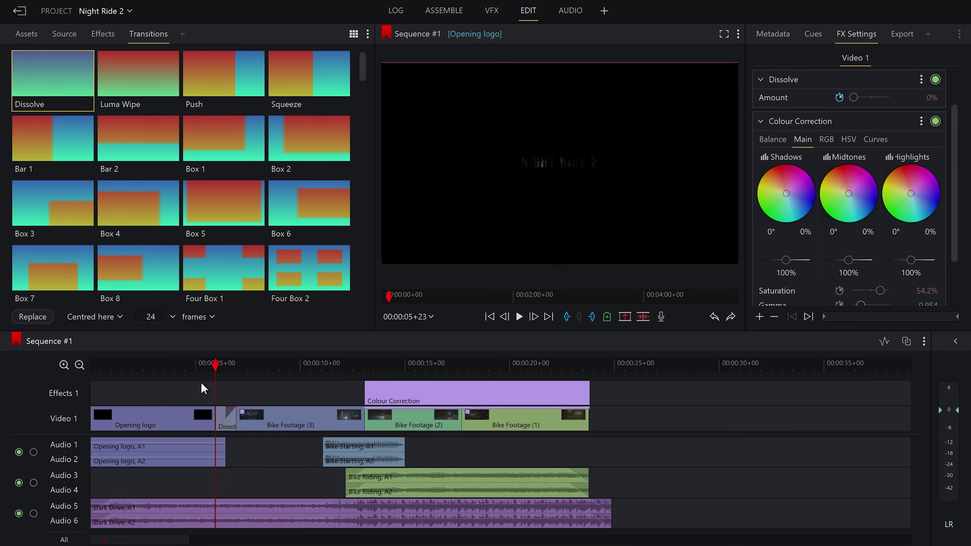
- Shorten the dissolve between the Opening logo and Bike Footage (3)
{"action": "left_click", "coordinate": [238, 368]}
{"action": "left_click_drag", "start_coordinate": [188, 539], "coordinate": [147, 535]}
{"action": "left_click", "coordinate": [227, 421]}
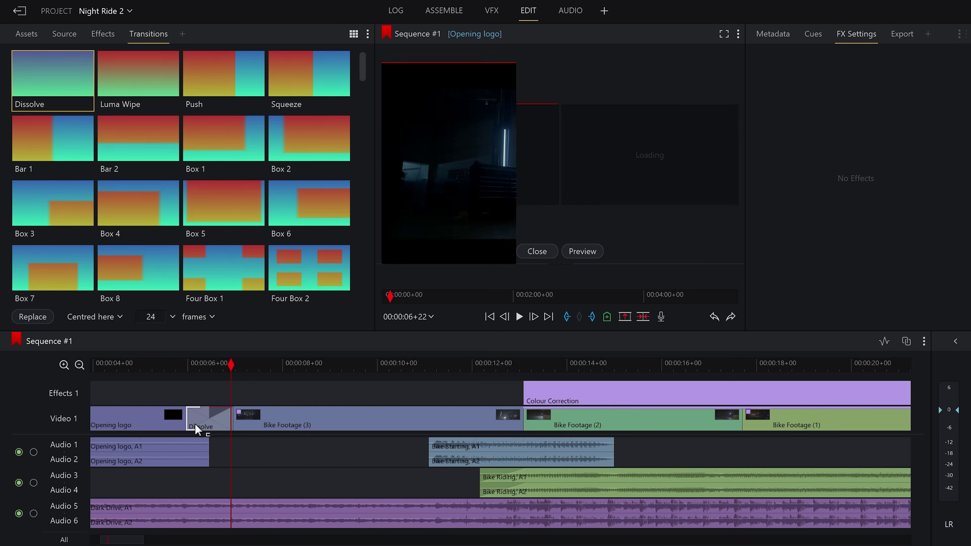
{"action": "left_click", "coordinate": [194, 423]}
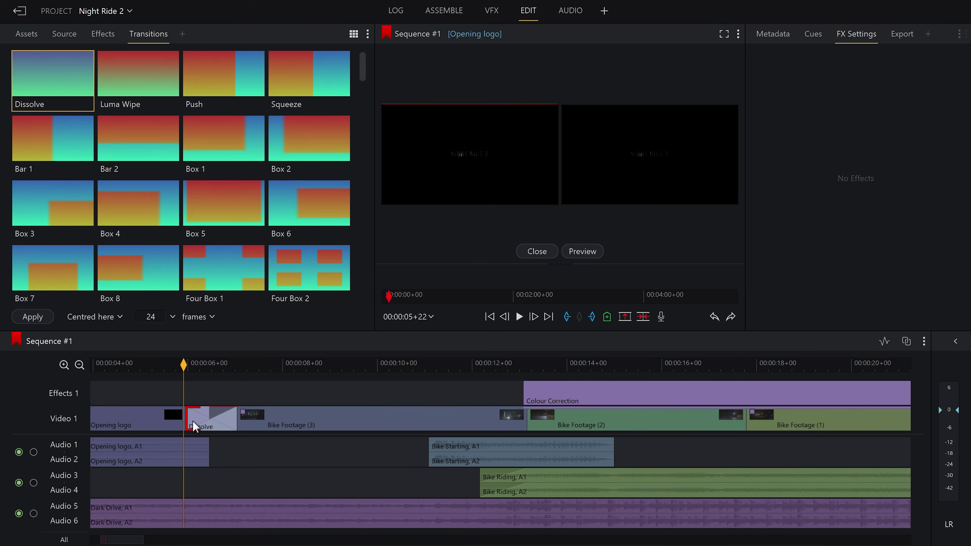
{"action": "mouse_move", "coordinate": [193, 420]}
{"action": "left_mouse_down"}
{"action": "mouse_move", "coordinate": [185, 420]}
{"action": "mouse_move", "coordinate": [206, 417]}
{"action": "mouse_move", "coordinate": [193, 417]}
{"action": "left_mouse_up"}
{"action": "left_click", "coordinate": [160, 365]}
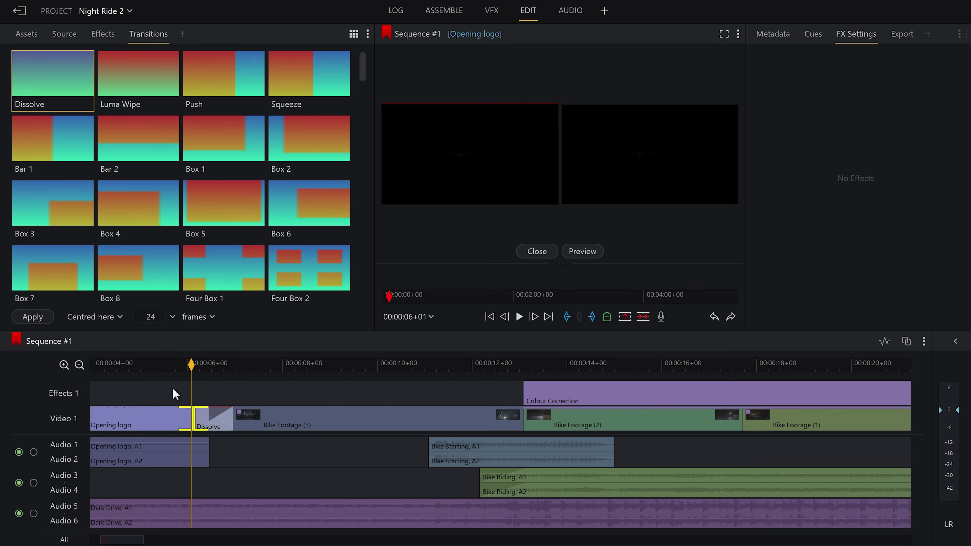
{"action": "left_click", "coordinate": [545, 254]}
- Play back the dissolve, then jump to the black stretch after the last clip at about 24 seconds
{"action": "left_click", "coordinate": [173, 367]}
{"action": "key", "text": "space"}
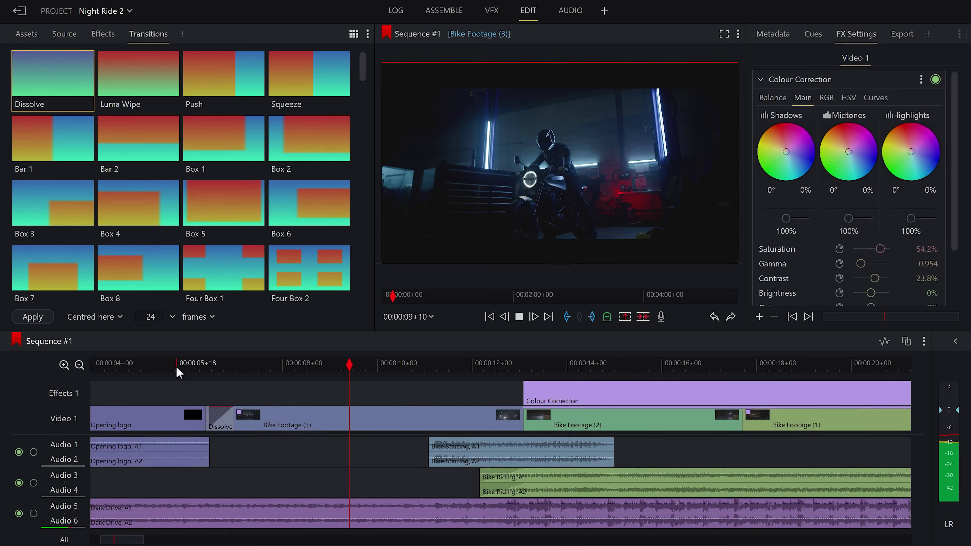
{"action": "left_click", "coordinate": [180, 367]}
{"action": "key", "text": "space"}
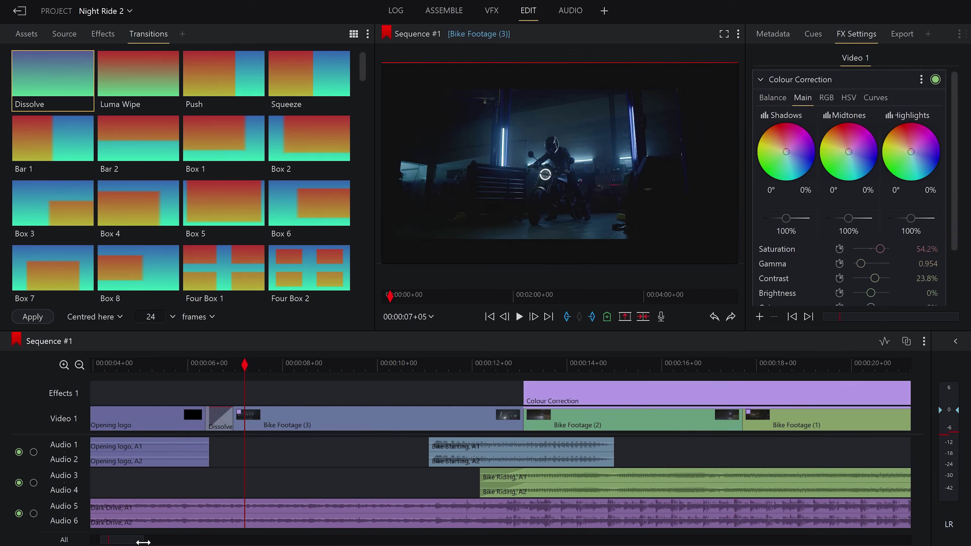
{"action": "left_click_drag", "start_coordinate": [143, 541], "coordinate": [178, 539]}
{"action": "left_click", "coordinate": [440, 365]}
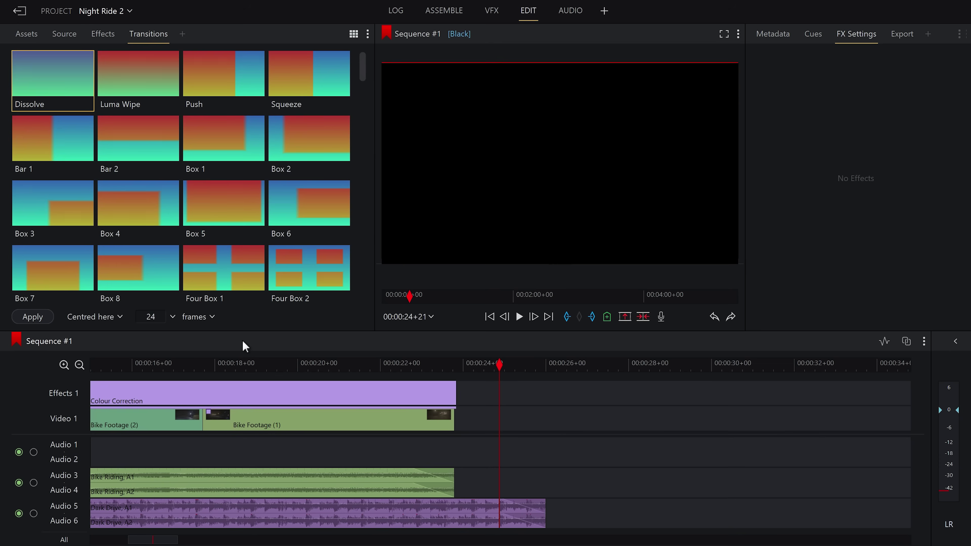
- Add a Titles effect after the last footage reading 'To Be Continued...'
{"action": "left_click", "coordinate": [107, 38]}
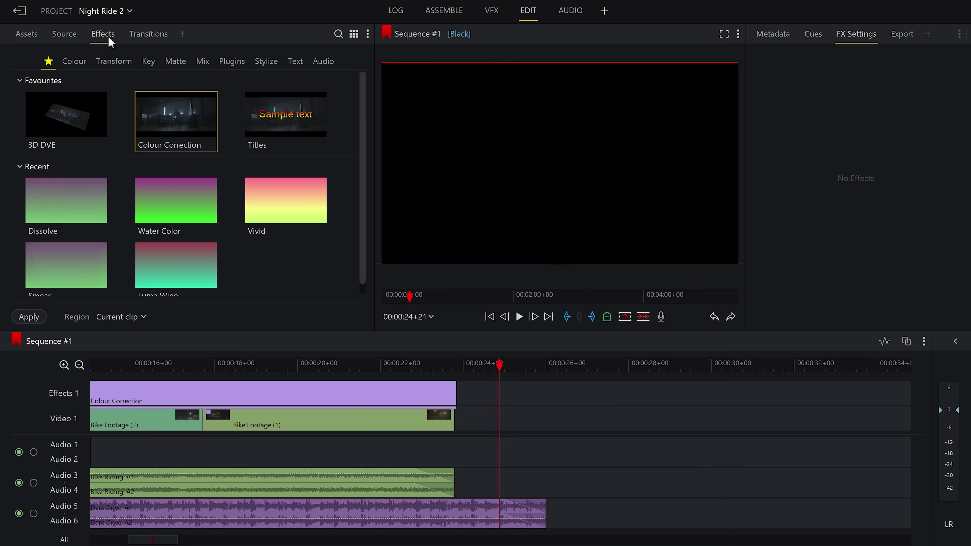
{"action": "left_click_drag", "start_coordinate": [284, 120], "coordinate": [479, 405]}
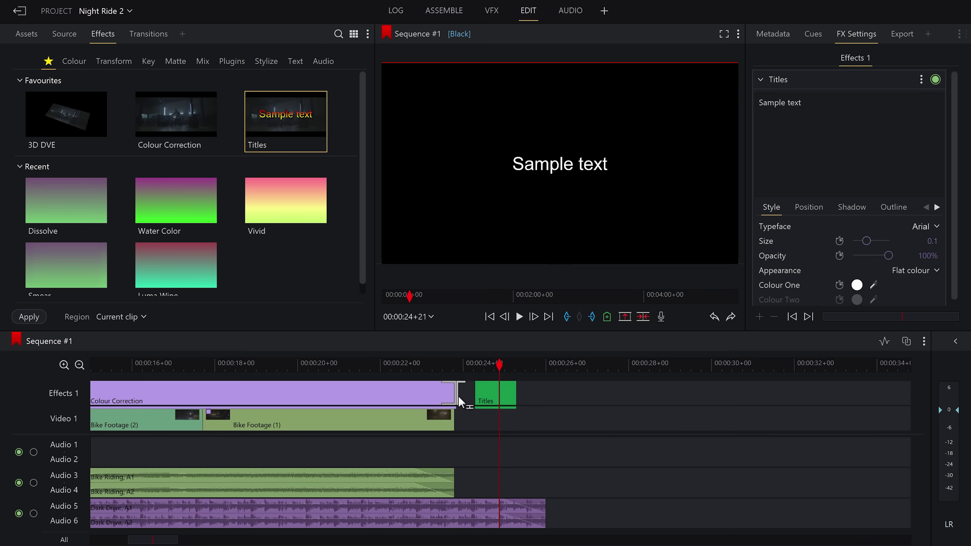
{"action": "left_click_drag", "start_coordinate": [828, 102], "coordinate": [726, 103]}
{"action": "type", "text": "To"}
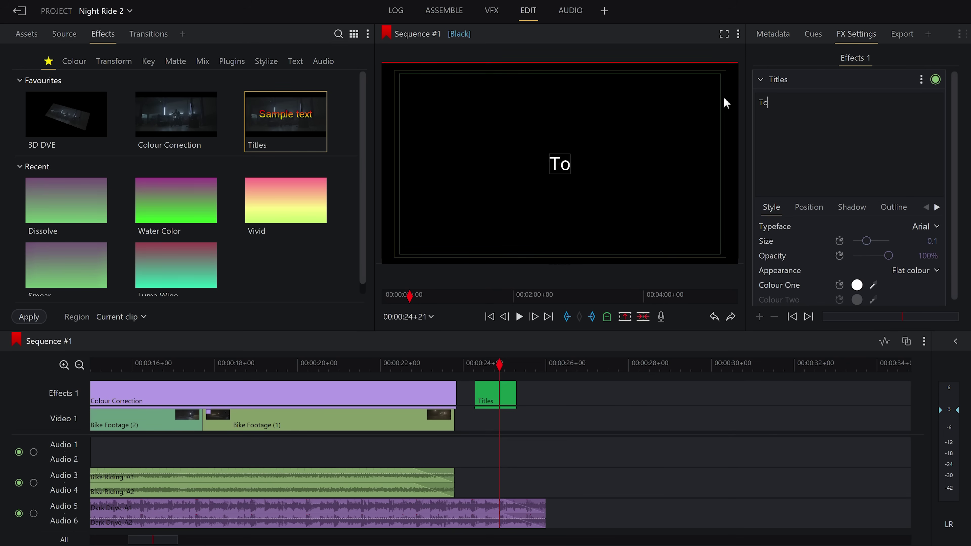
{"action": "type", "text": " Be Co"}
{"action": "key", "text": "BackSpace"}
{"action": "key", "text": "BackSpace"}
{"action": "type", "text": "Be Continued"}
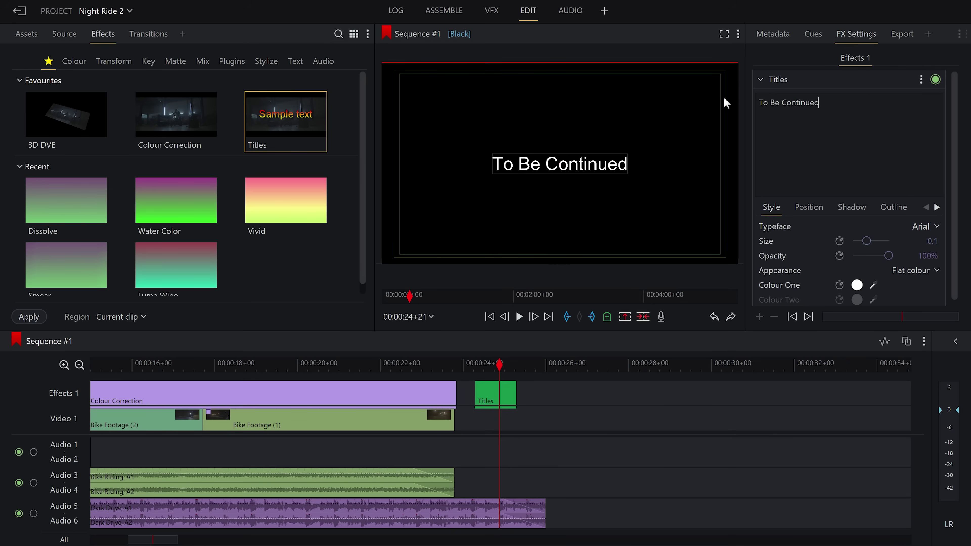
{"action": "type", "text": "..."}
{"action": "key", "text": "ctrl+a"}
- Set the title typeface to Rajdhani
{"action": "left_click", "coordinate": [928, 229]}
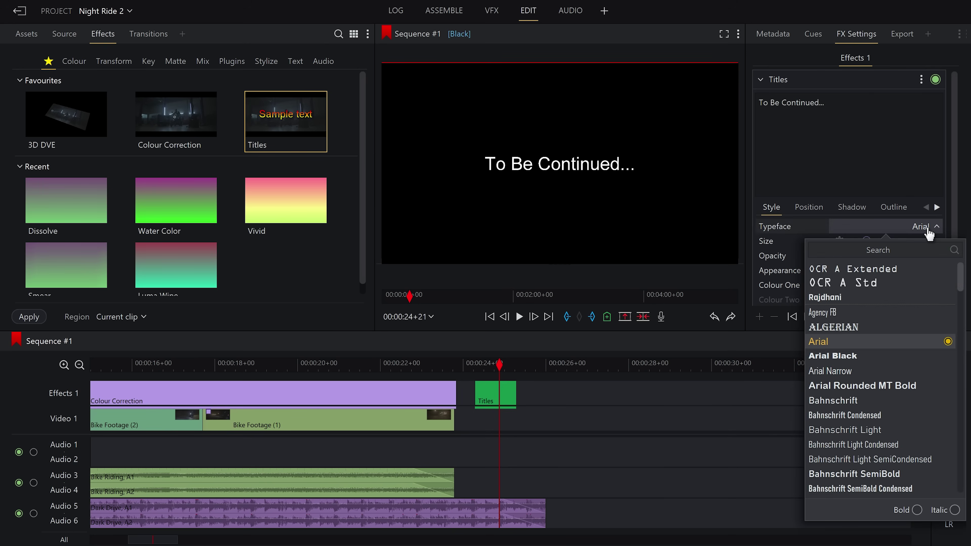
{"action": "left_click", "coordinate": [894, 416]}
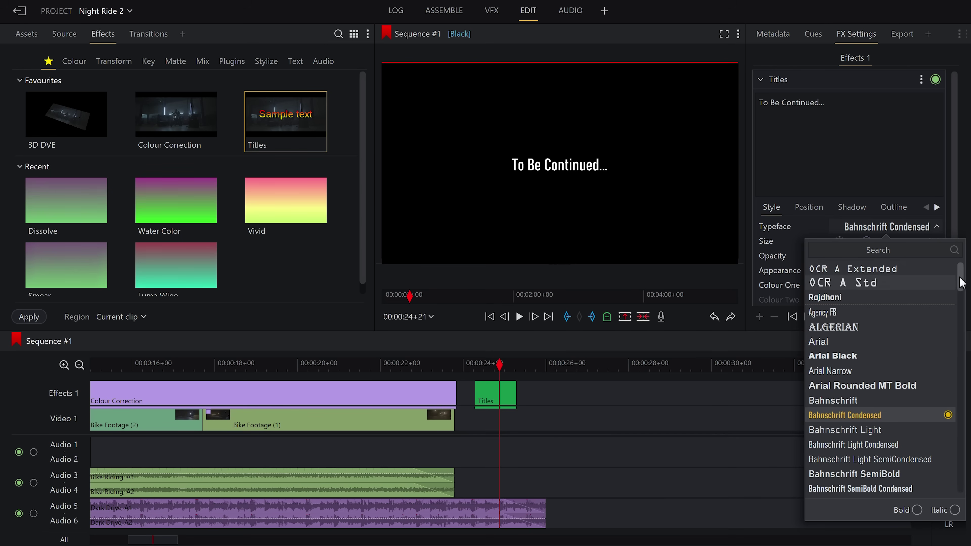
{"action": "mouse_move", "coordinate": [961, 282]}
{"action": "left_mouse_down"}
{"action": "mouse_move", "coordinate": [961, 339]}
{"action": "mouse_move", "coordinate": [961, 275]}
{"action": "left_mouse_up"}
{"action": "left_click", "coordinate": [867, 310]}
{"action": "left_click", "coordinate": [782, 321]}
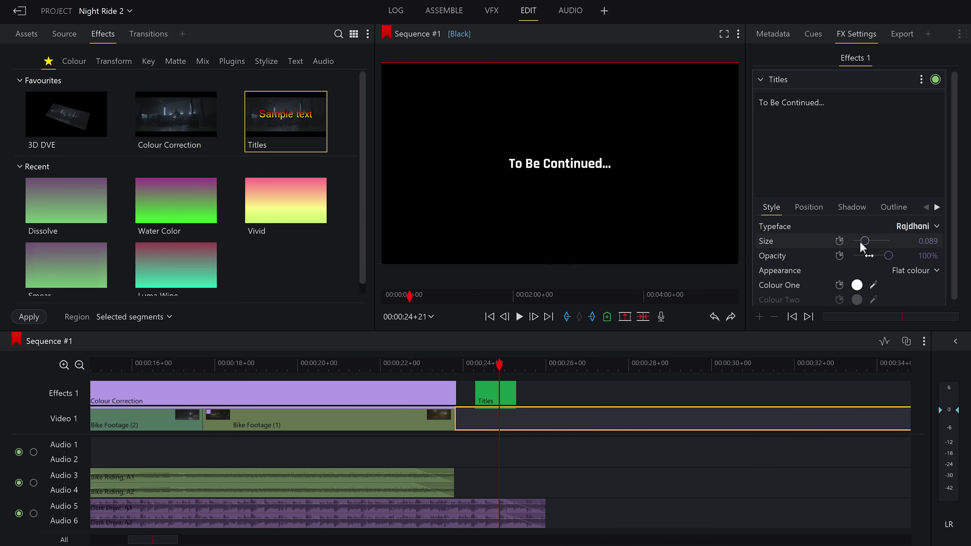
{"action": "left_click_drag", "start_coordinate": [864, 241], "coordinate": [864, 241]}
{"action": "scroll", "coordinate": [879, 214], "scroll_direction": "down", "scroll_amount": 1}
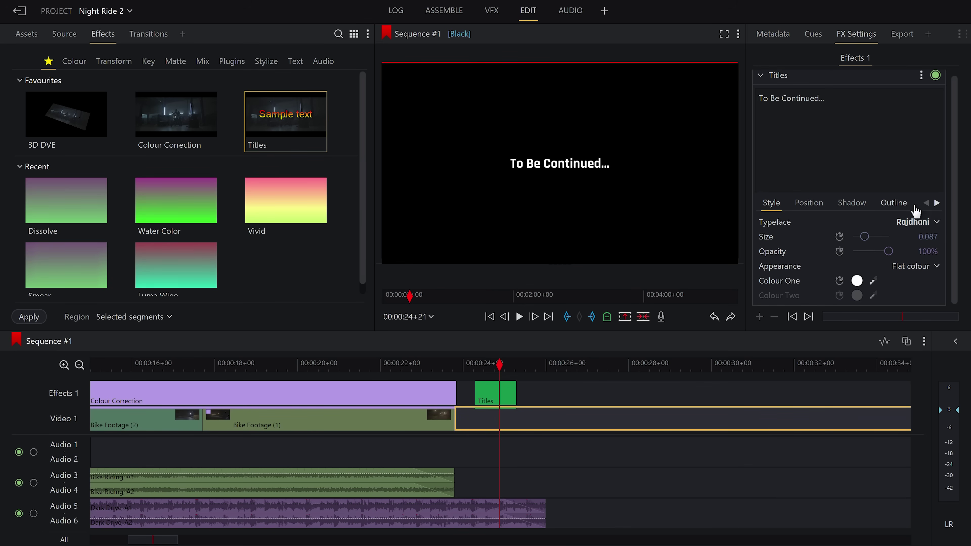
- Make the title blur in and fade out
{"action": "left_click", "coordinate": [936, 203]}
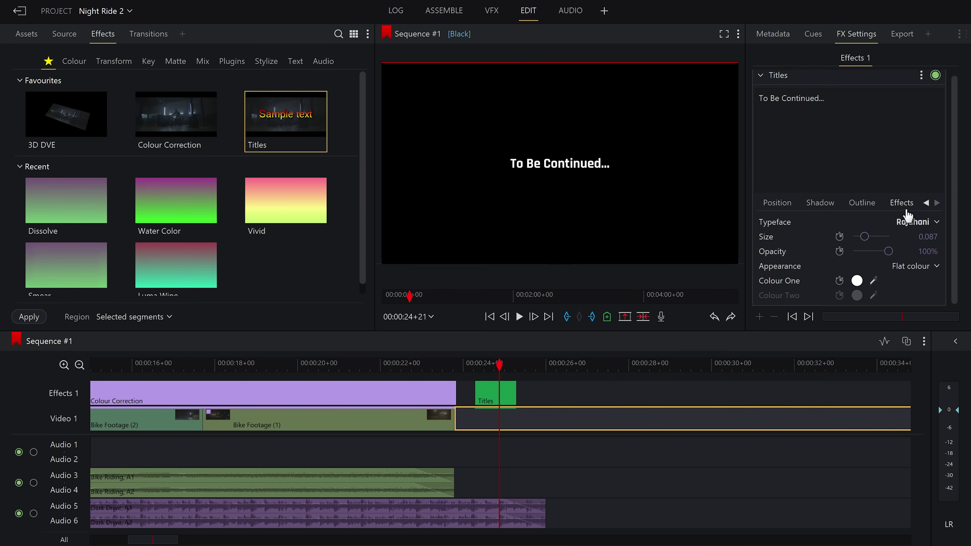
{"action": "left_click_drag", "start_coordinate": [743, 171], "coordinate": [697, 174]}
{"action": "left_click", "coordinate": [889, 202]}
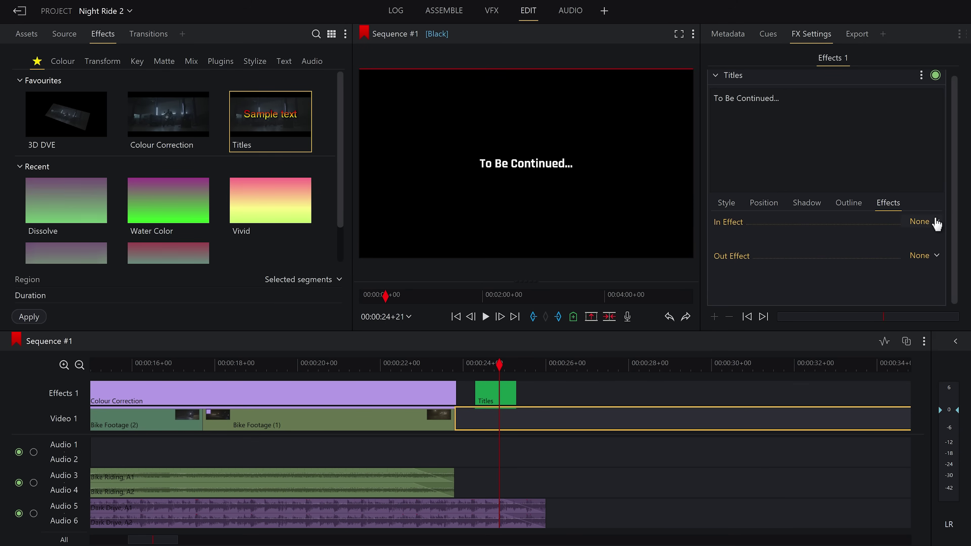
{"action": "left_click", "coordinate": [935, 225]}
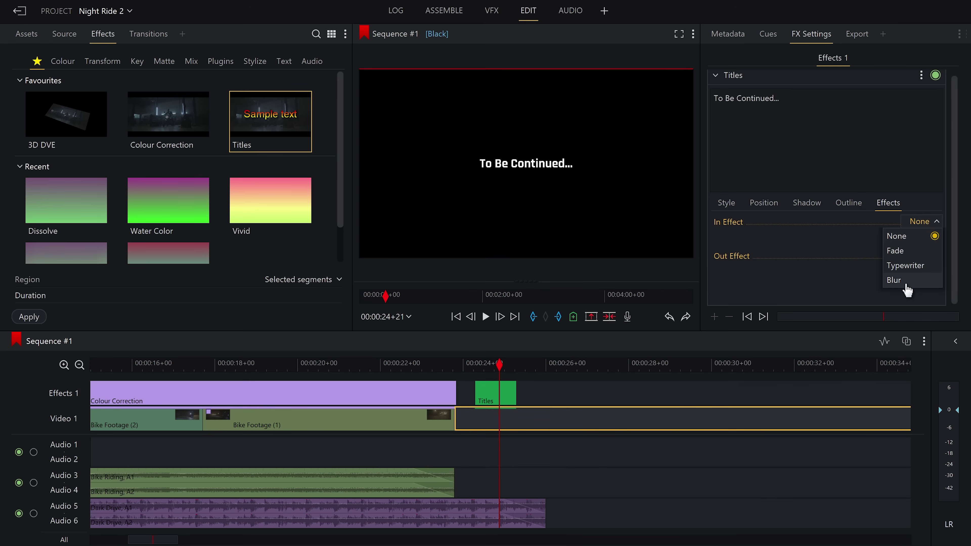
{"action": "left_click", "coordinate": [899, 281]}
{"action": "left_click", "coordinate": [921, 256]}
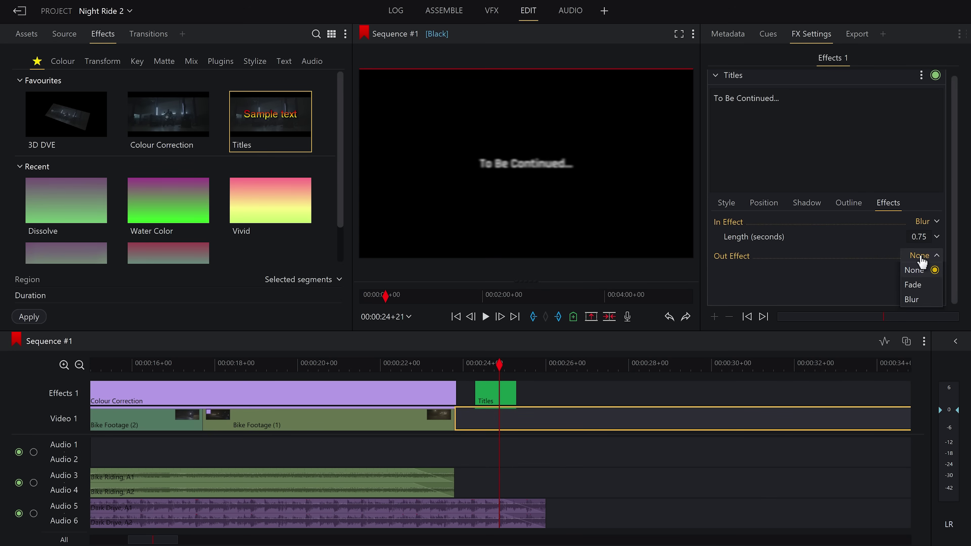
{"action": "left_click", "coordinate": [918, 285]}
{"action": "left_click", "coordinate": [490, 392]}
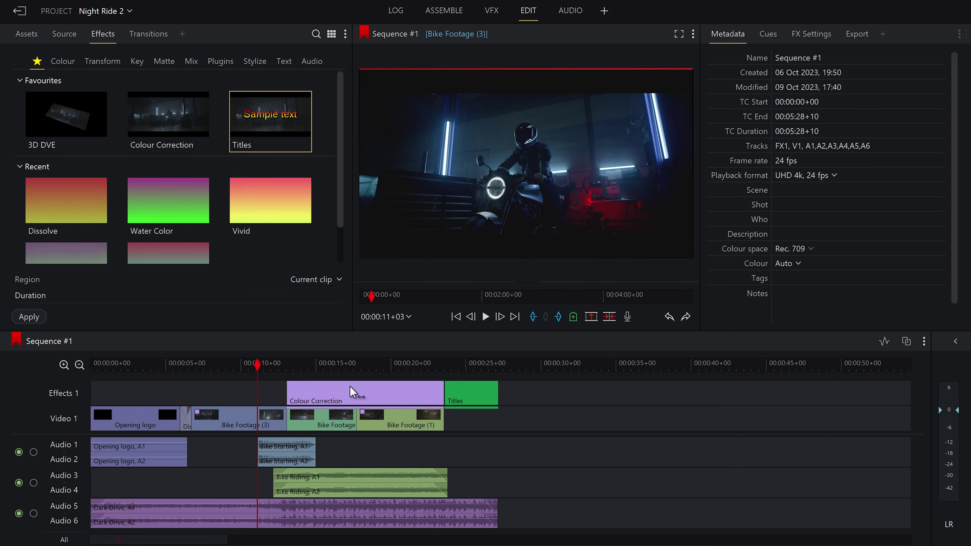
- Slide the Bike Riding audio clip left so it starts around 11 seconds
{"action": "left_click_drag", "start_coordinate": [387, 496], "coordinate": [371, 496]}
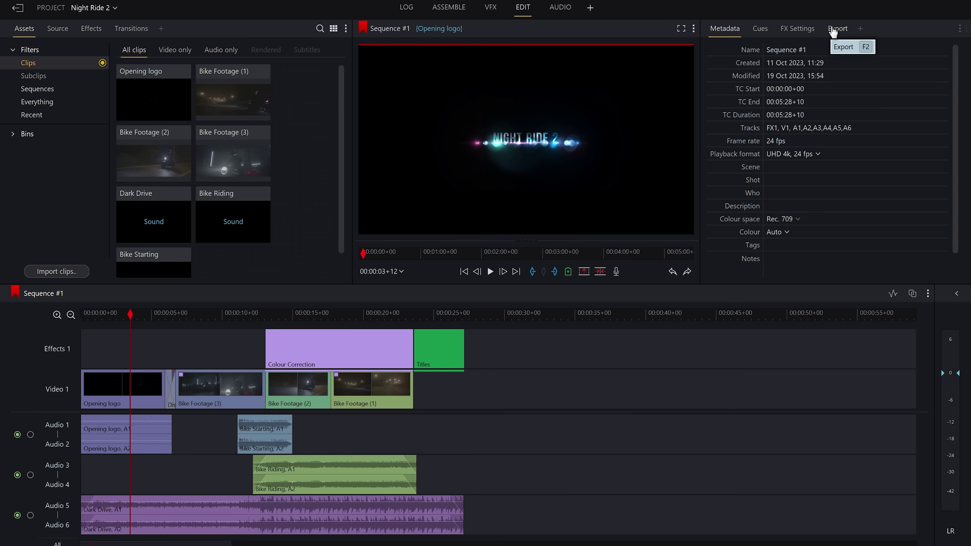
- Export as MP4 (H.264), ignoring leading/trailing black, with the output named 'Night Ride 2'
{"action": "left_click", "coordinate": [832, 32]}
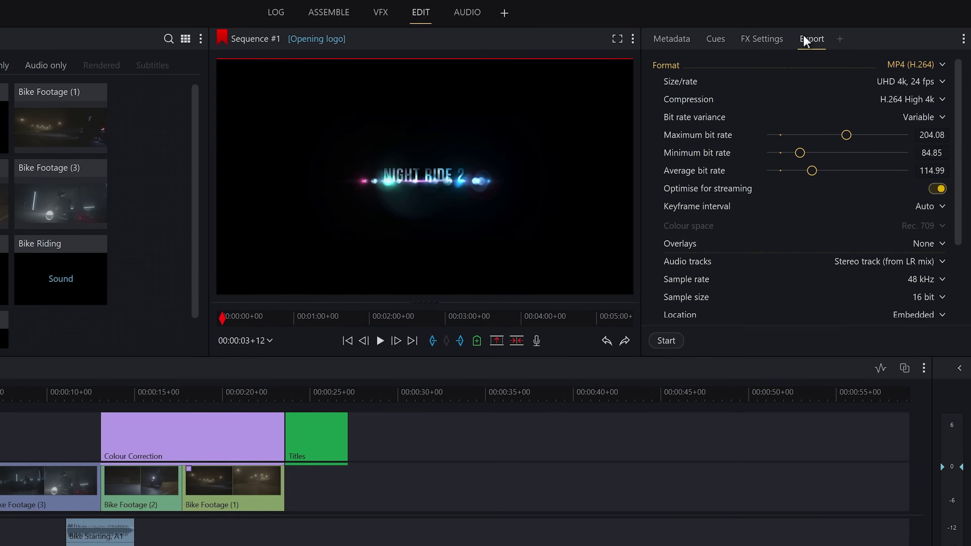
{"action": "left_click", "coordinate": [927, 63]}
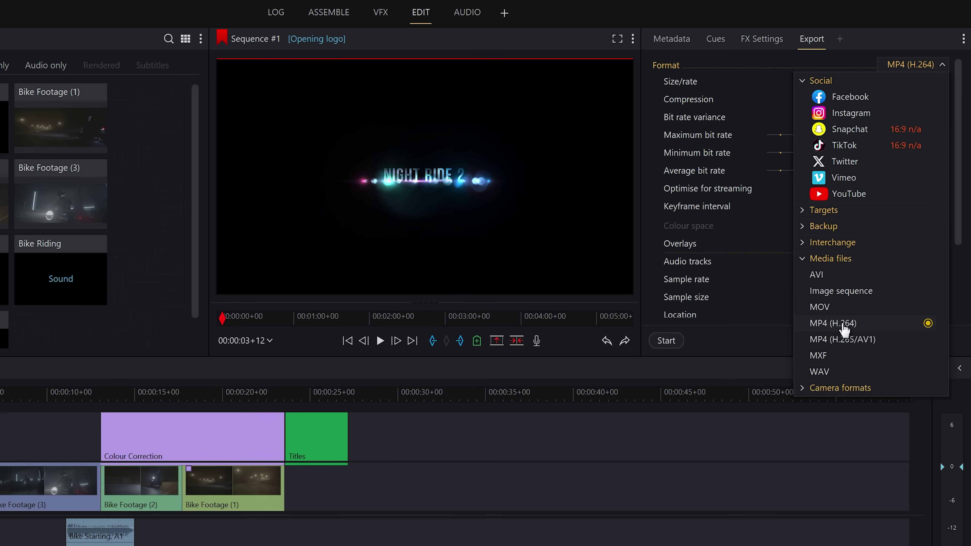
{"action": "left_click", "coordinate": [843, 325]}
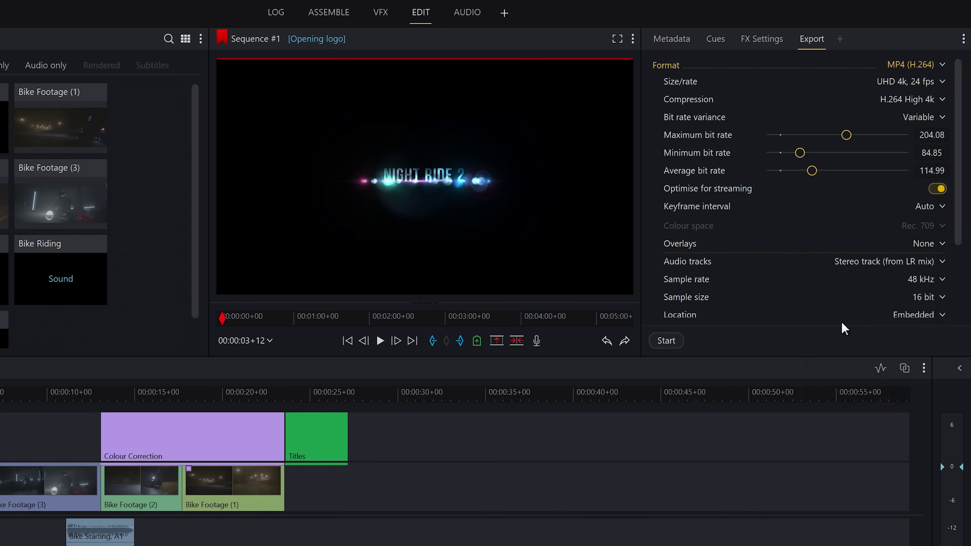
{"action": "left_click_drag", "start_coordinate": [960, 71], "coordinate": [953, 145]}
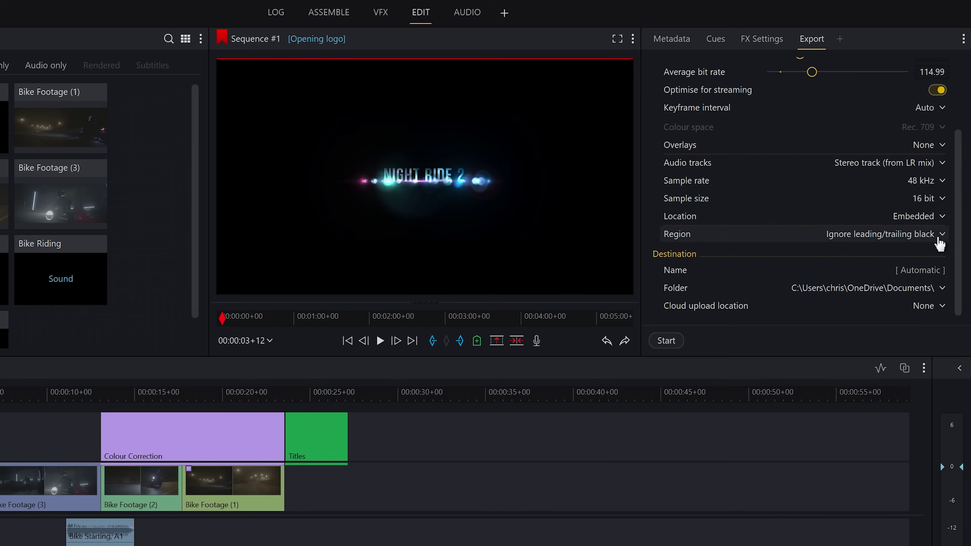
{"action": "left_click", "coordinate": [890, 234]}
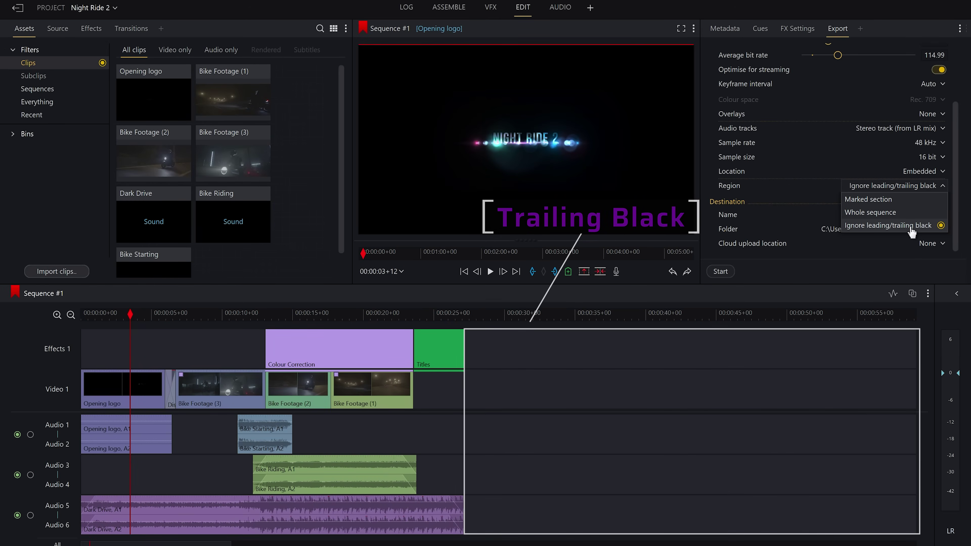
{"action": "left_click", "coordinate": [911, 226]}
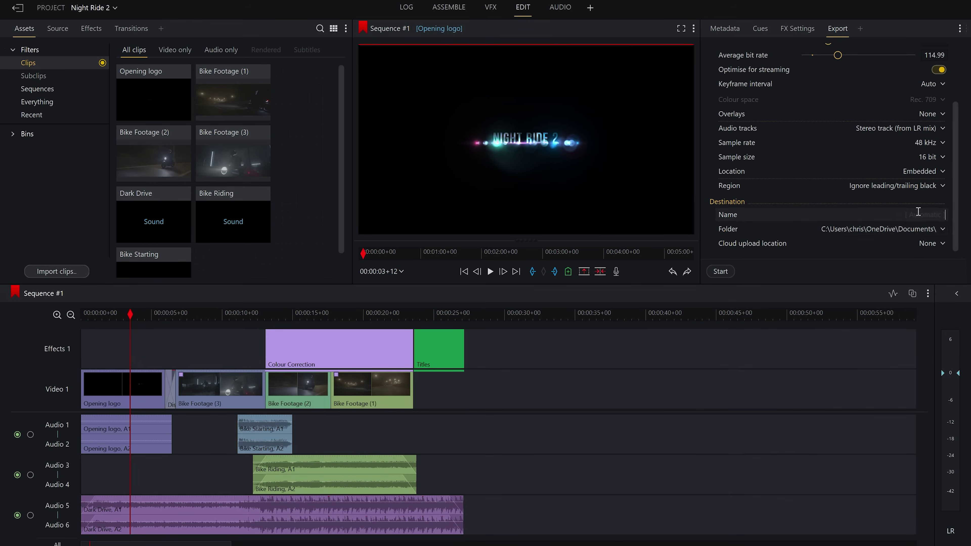
{"action": "left_click", "coordinate": [910, 219]}
{"action": "type", "text": "Night Ride 2"}
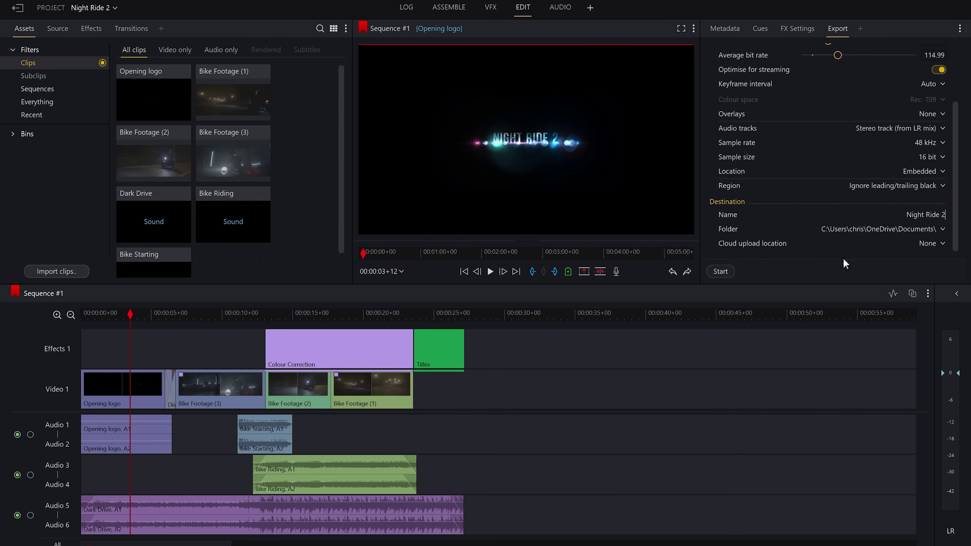
- Start rendering the Night Ride 2 MP4 export
{"action": "left_click", "coordinate": [722, 273]}
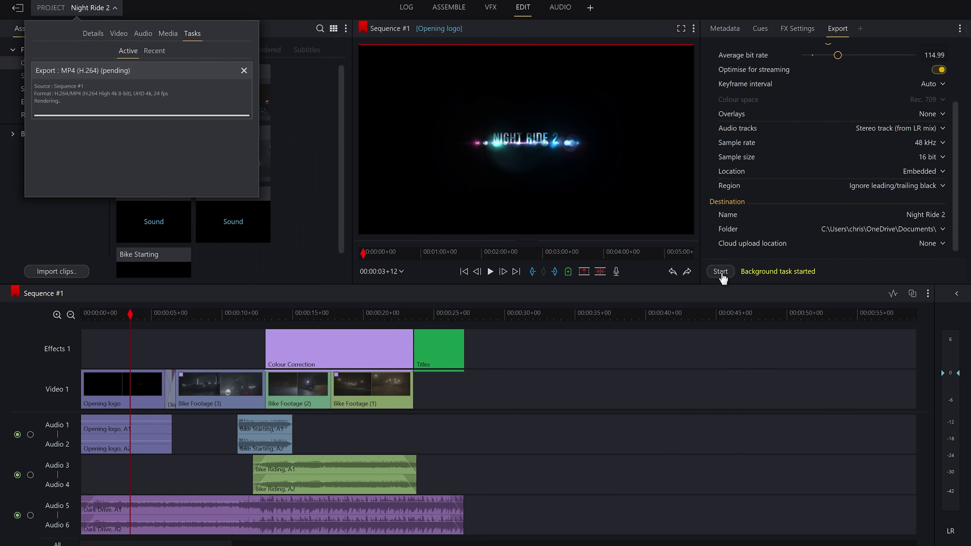